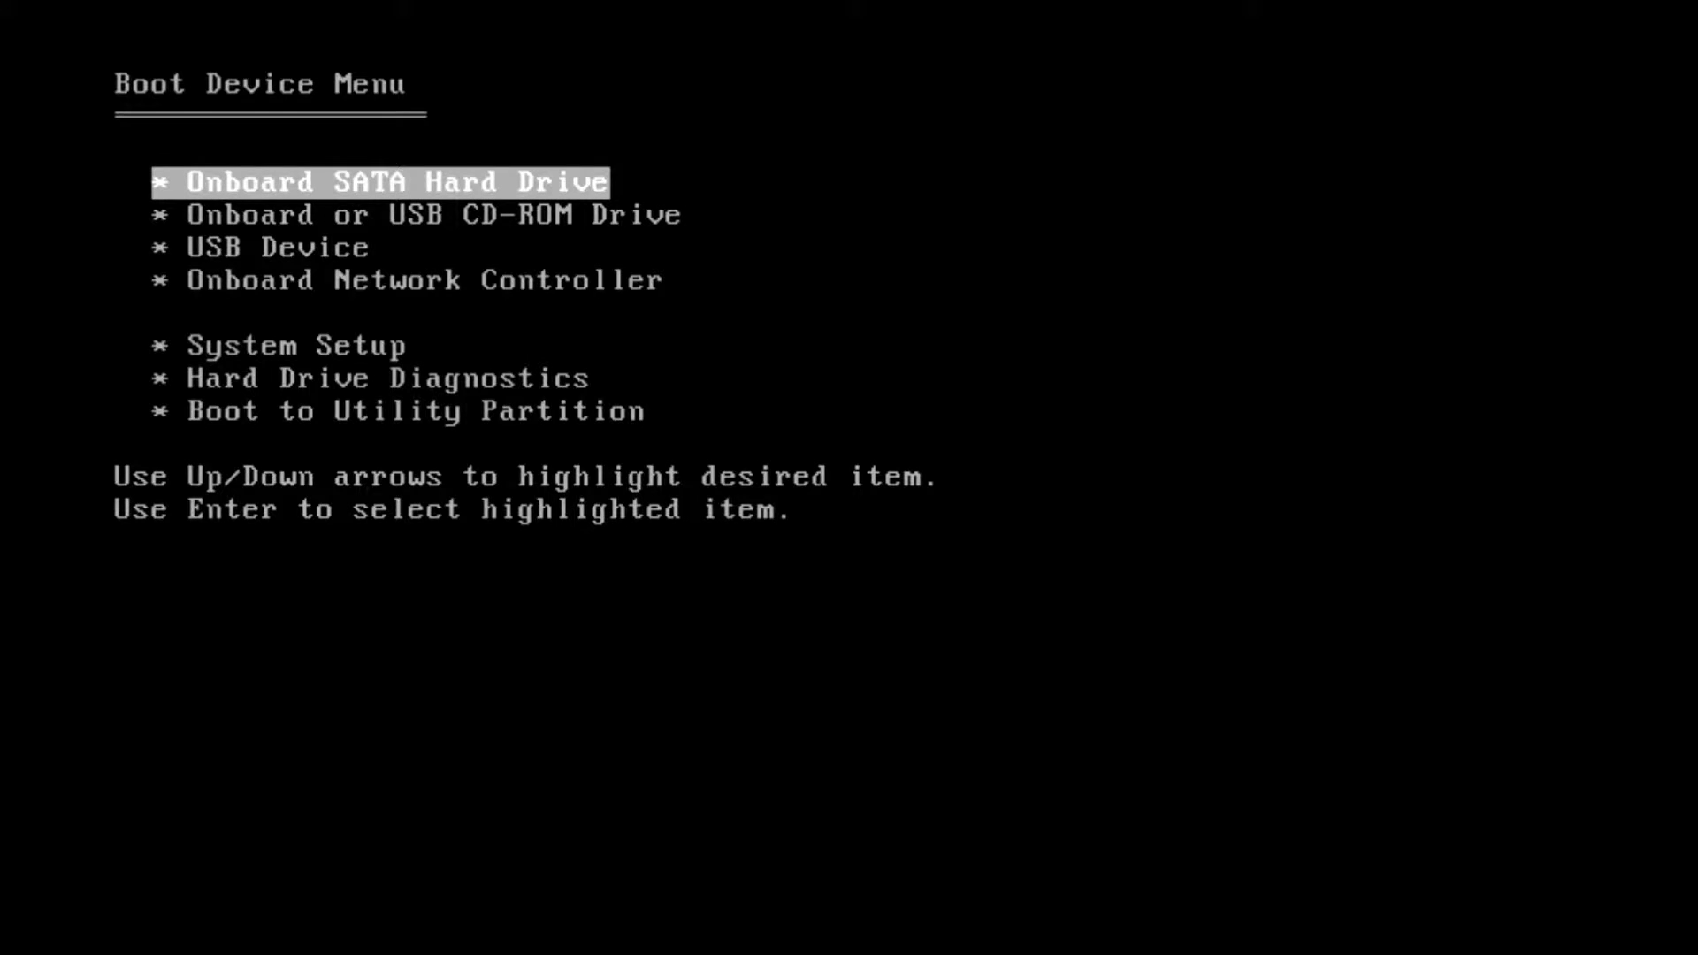
Step: Boot the computer from the USB device into Windows Setup
key(Up)
key(Up)
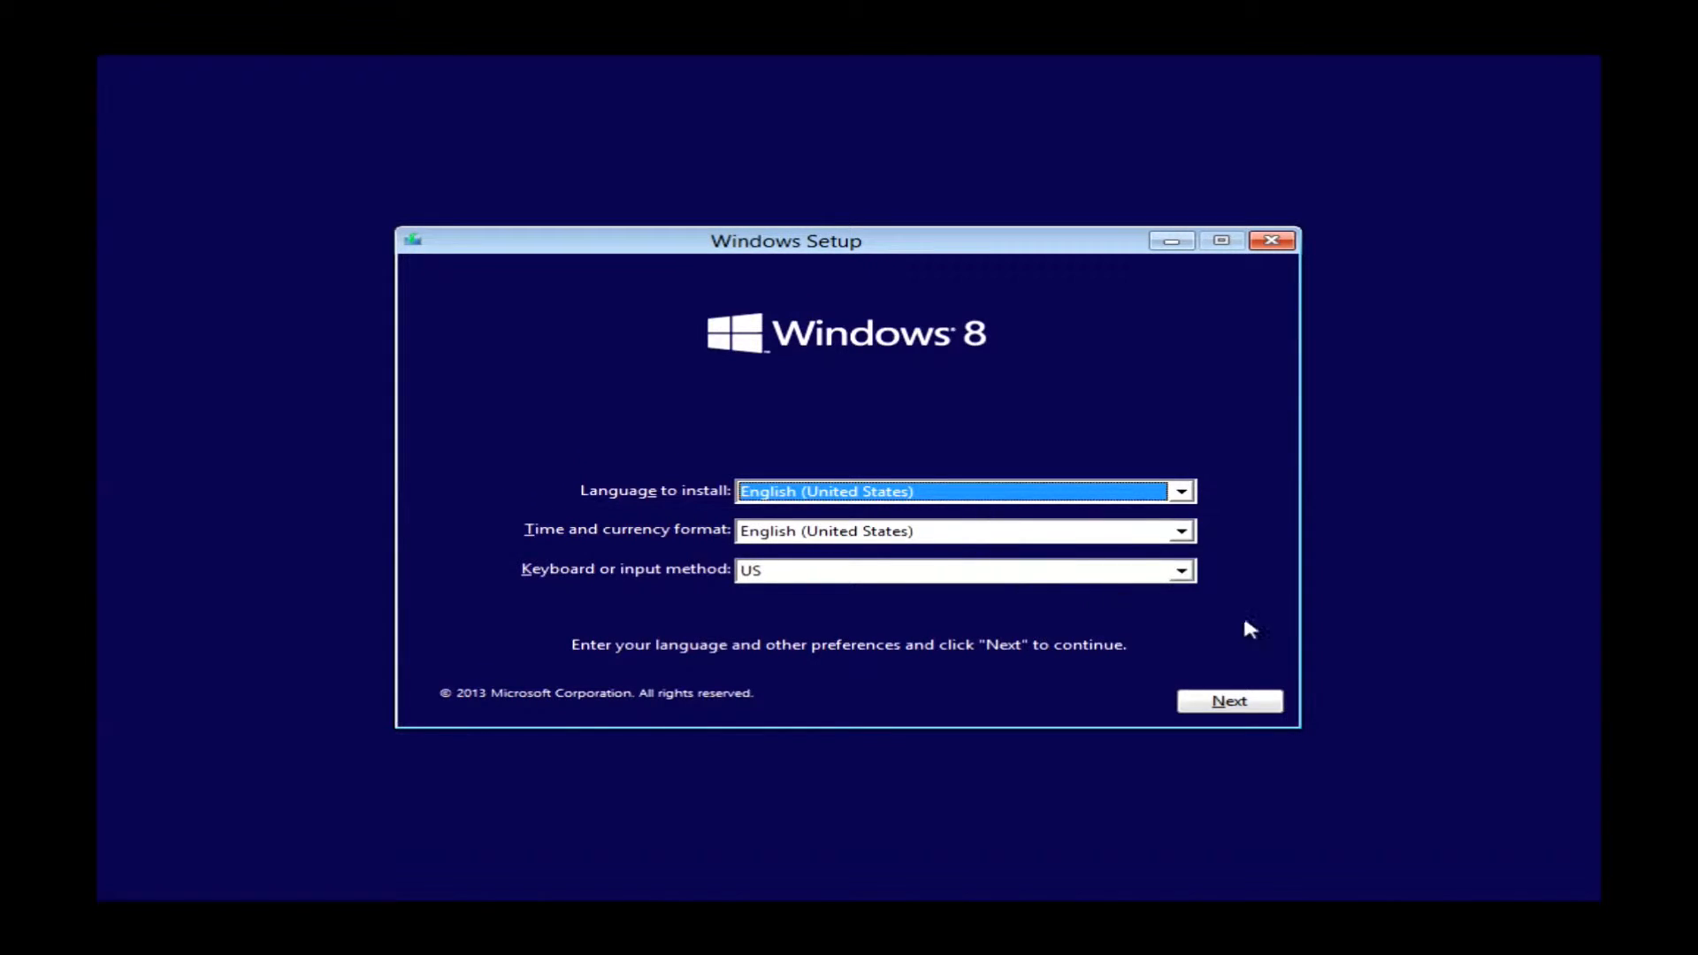
Step: Keep English (United States) language, format and US keyboard, and continue
click(1230, 701)
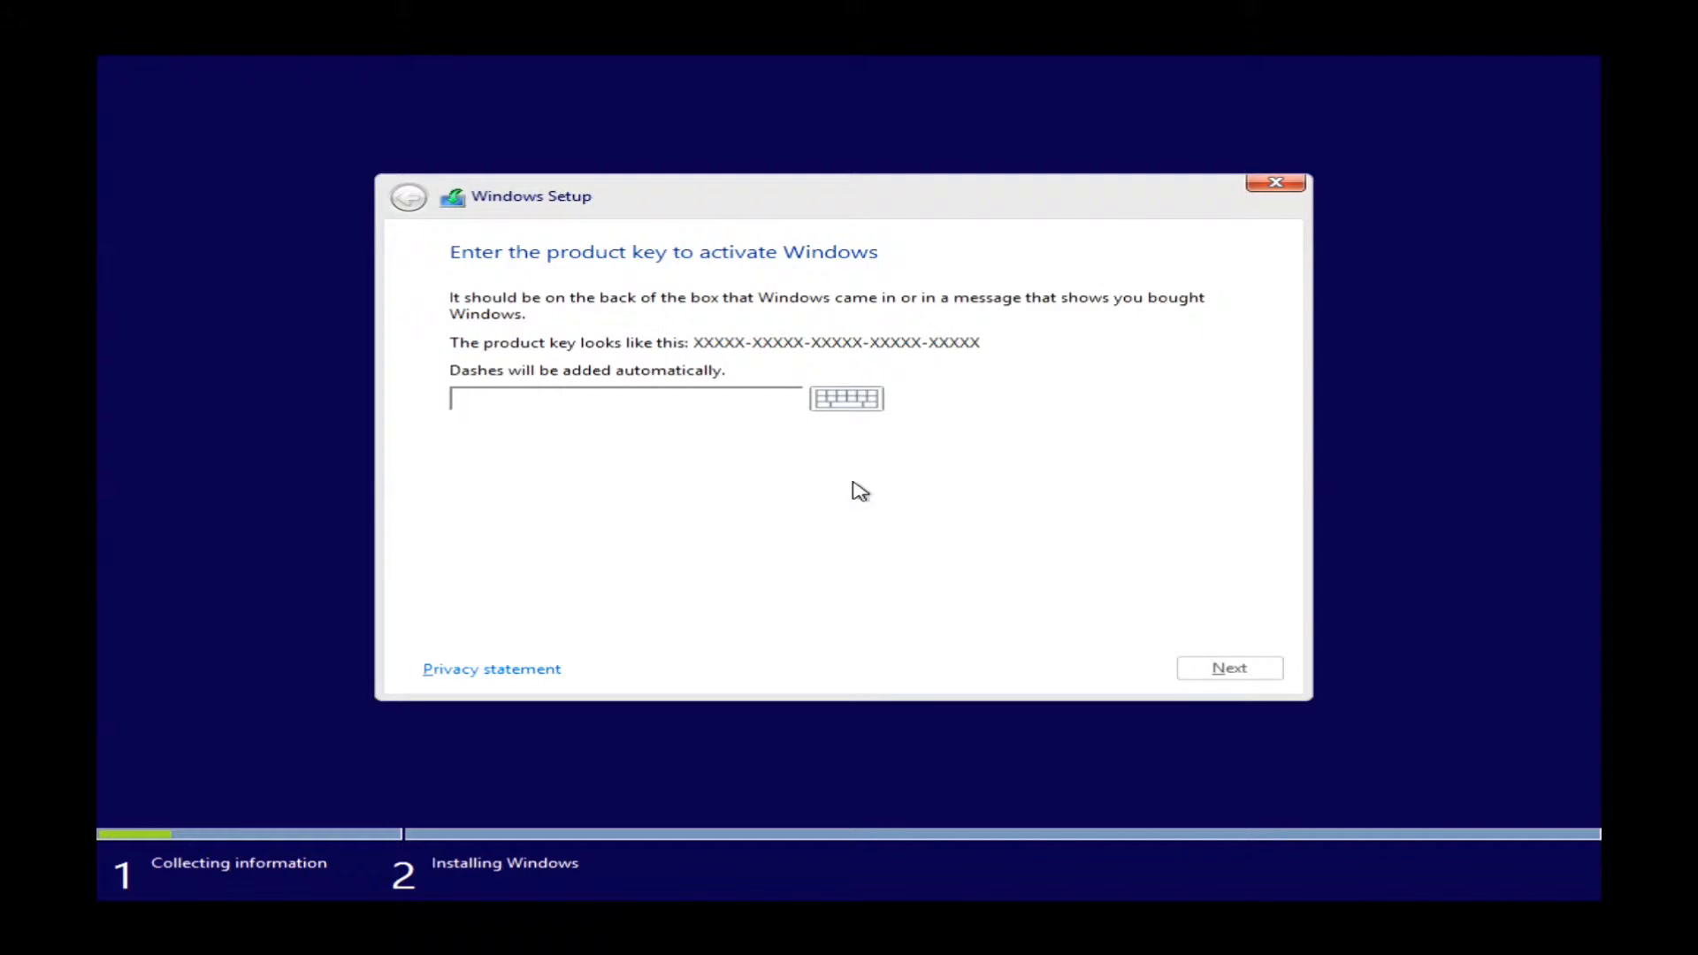
text(XXXXX-)
text(XXXXX-)
text(XXXXX-XX)
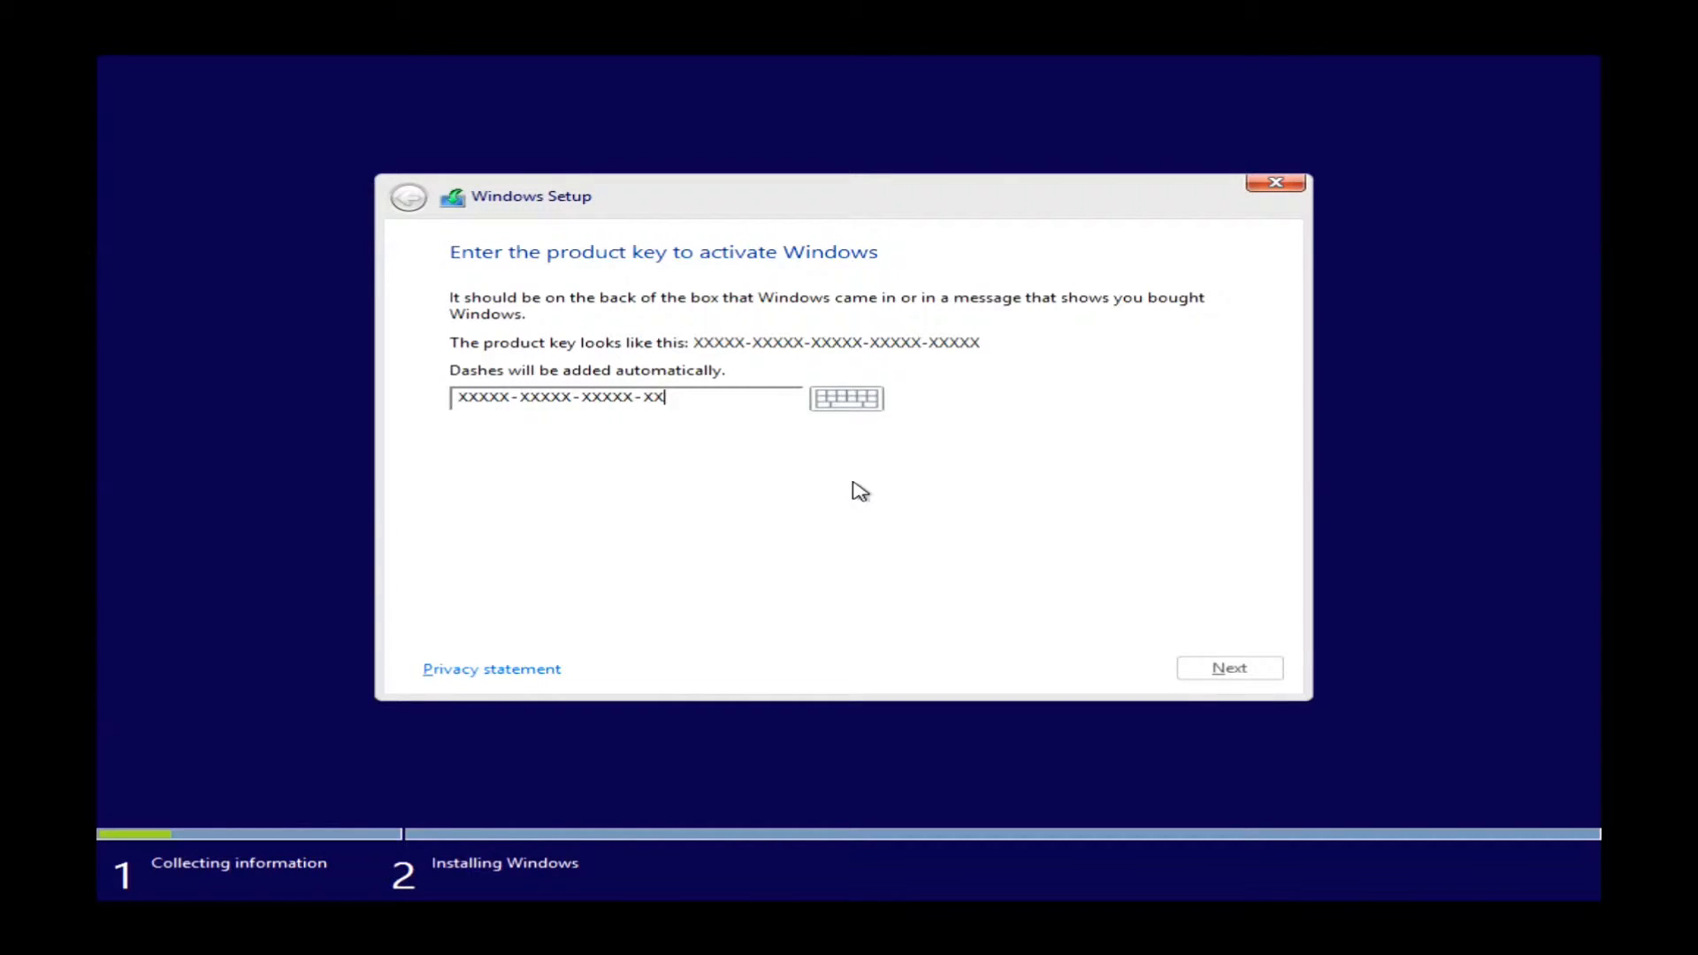
text(XXX-XXXXX)
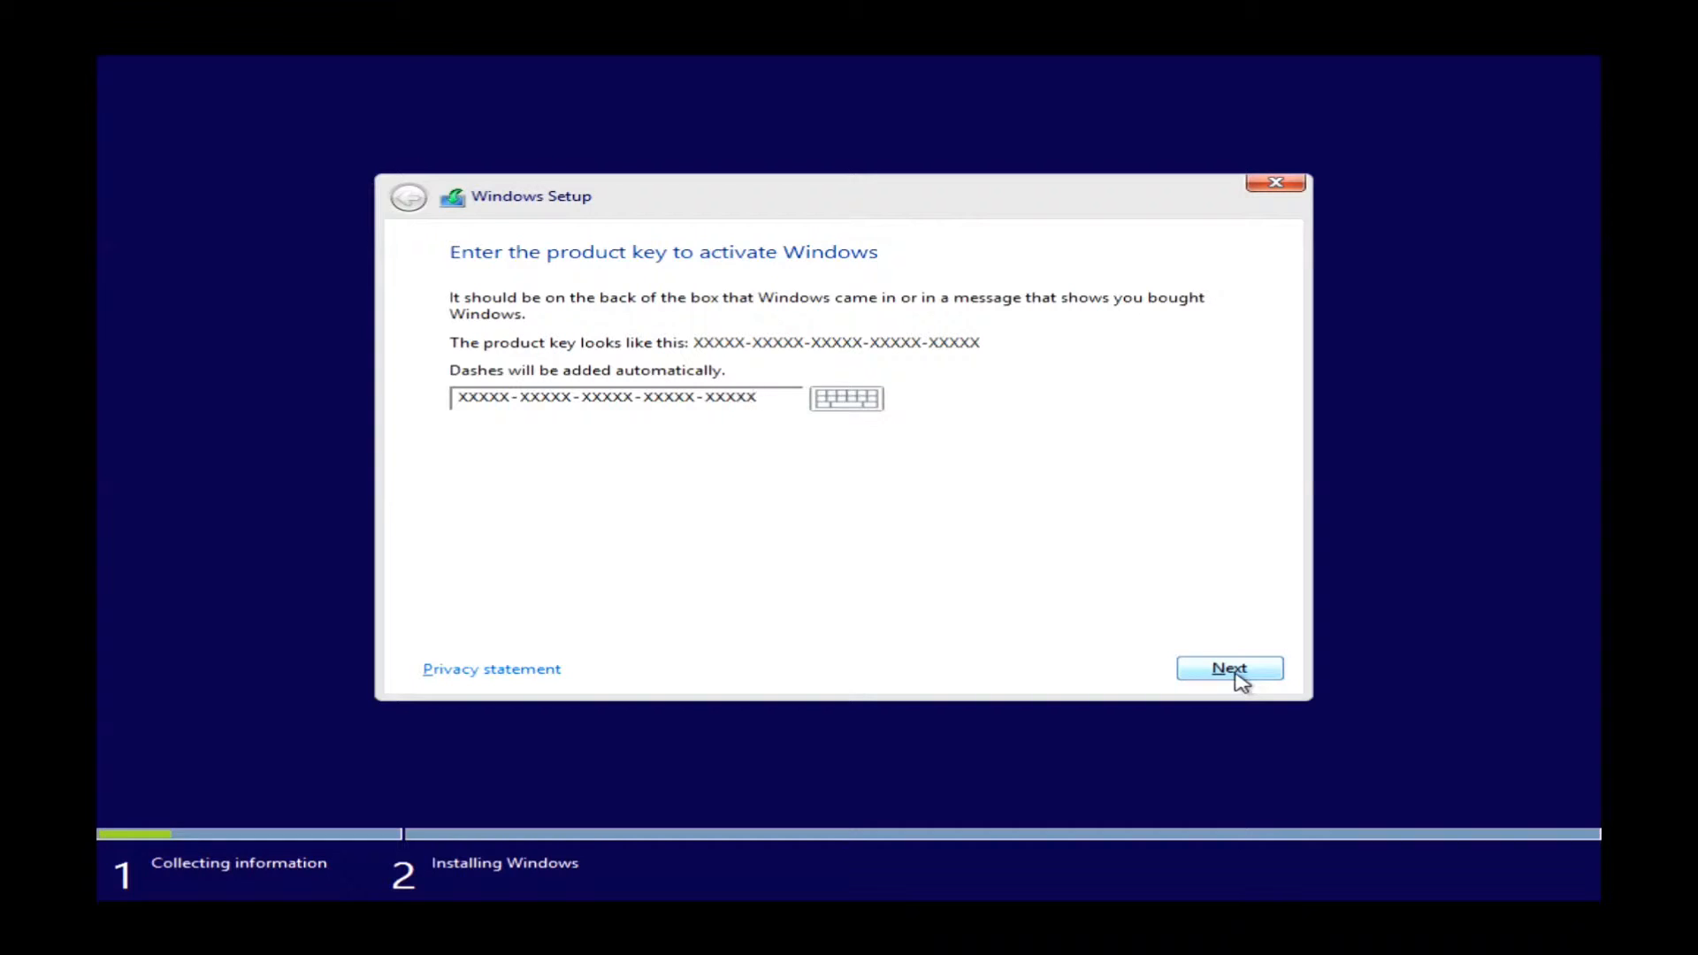
Step: Submit the 25-character product key to reach the license terms
click(1230, 668)
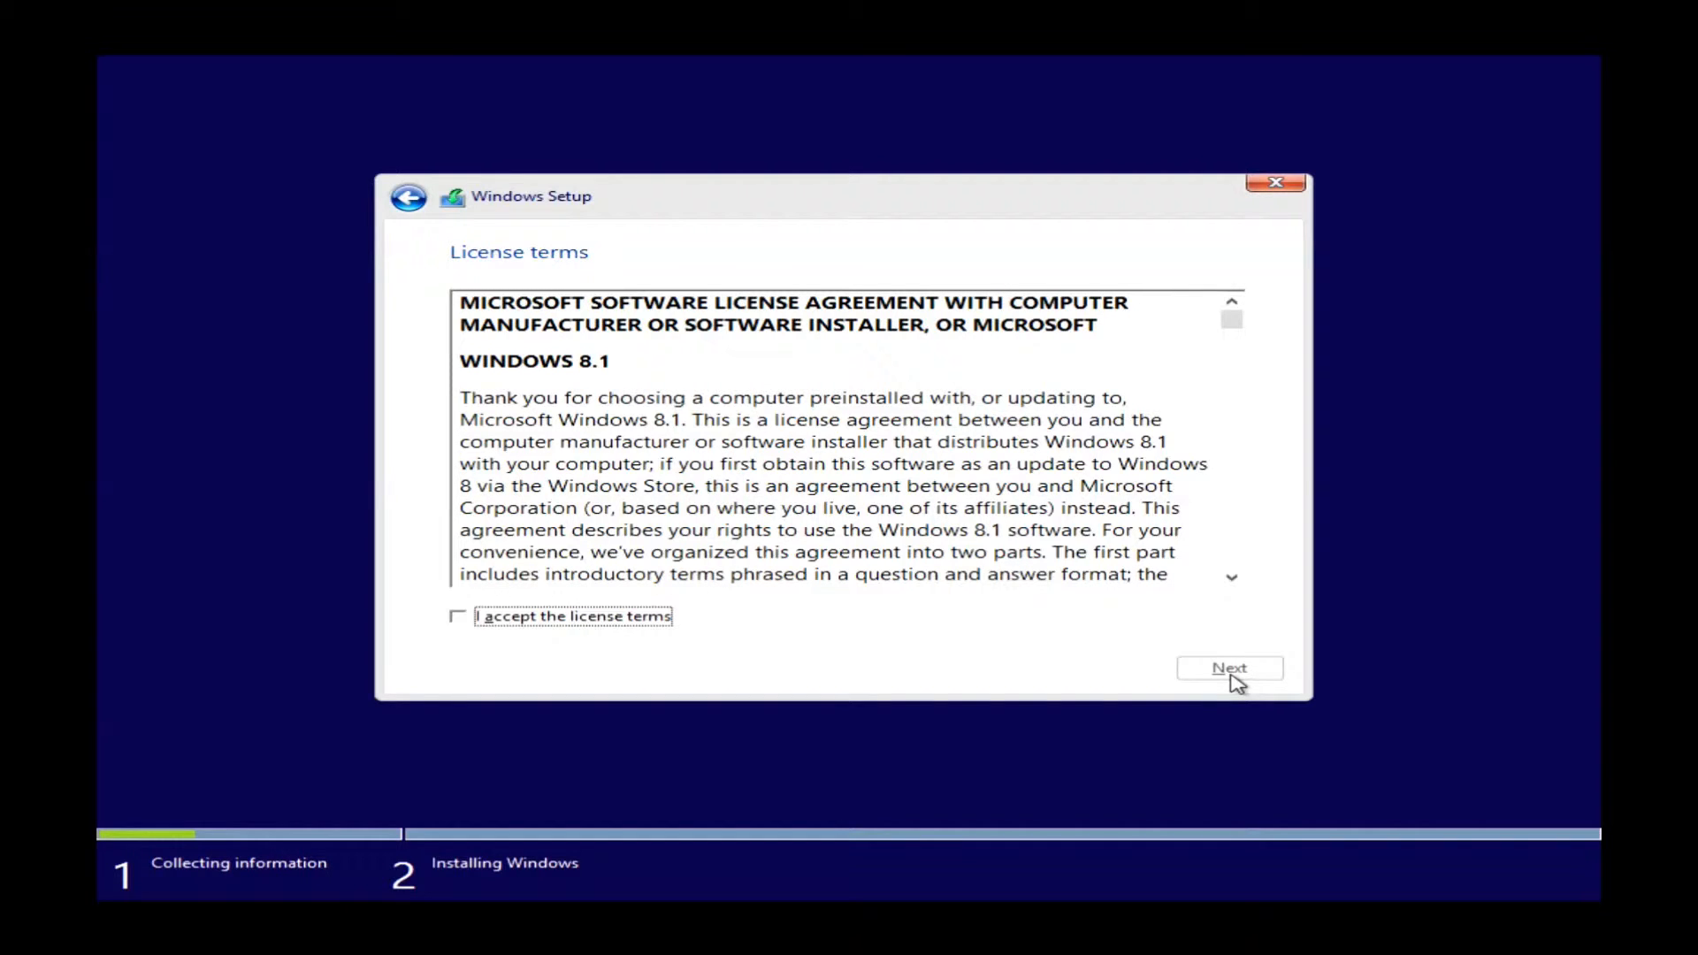
Step: Accept the Windows 8.1 license terms and continue to installation type
click(458, 617)
click(1227, 672)
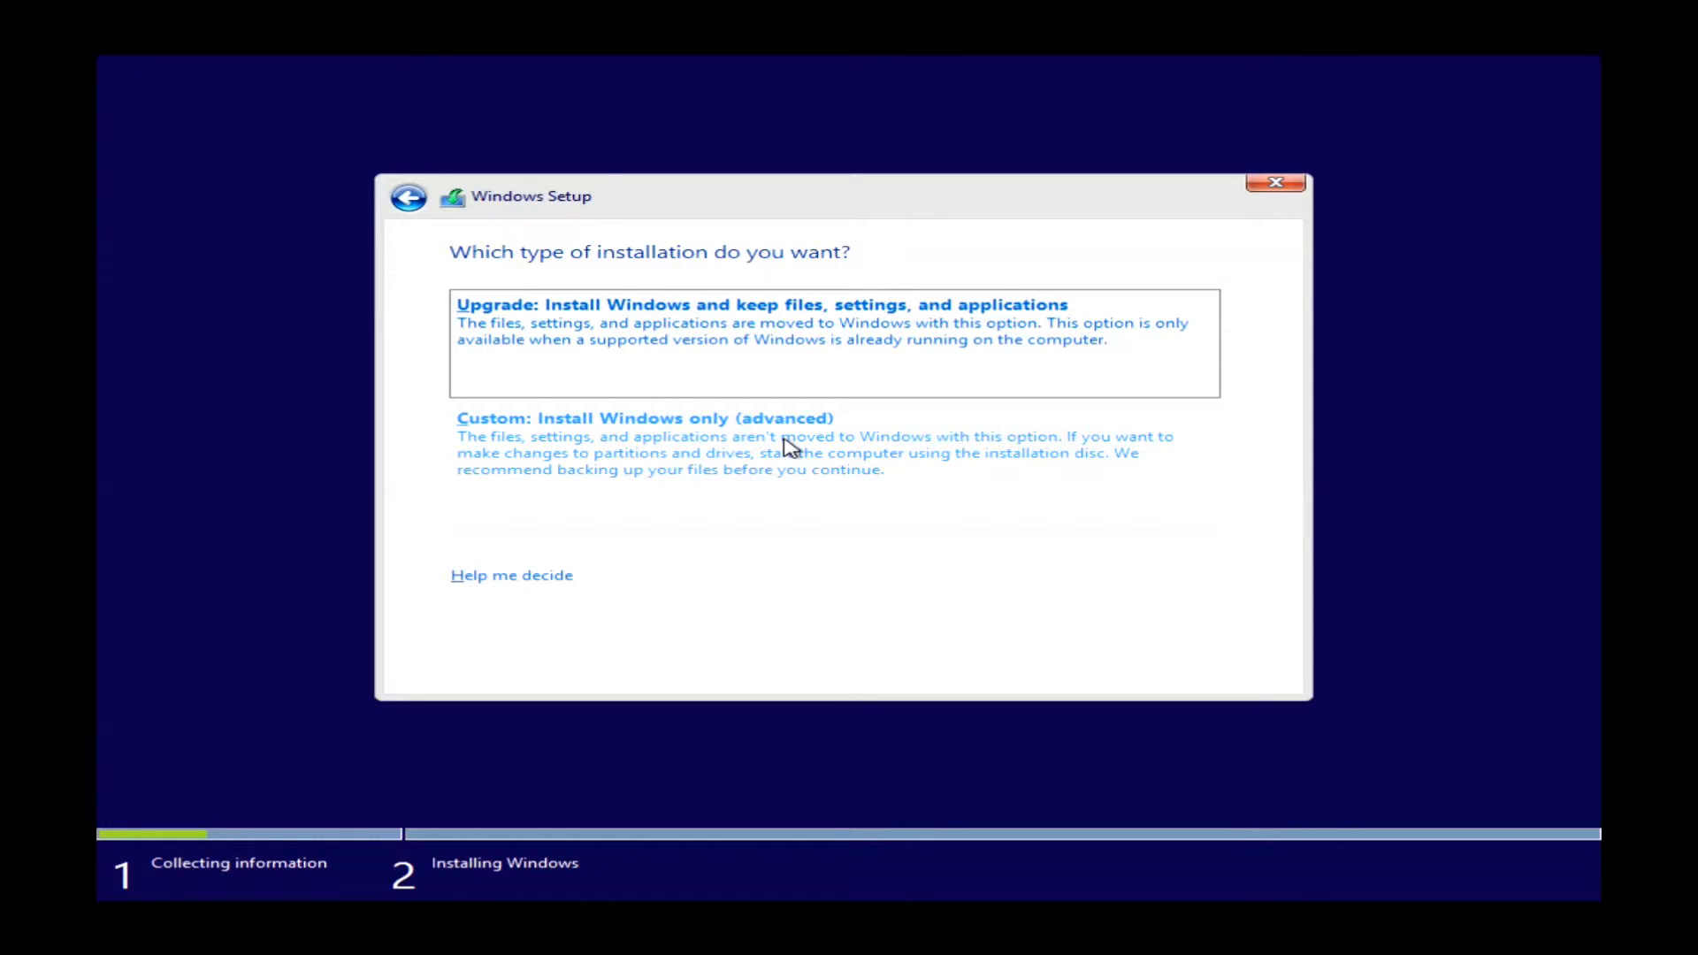
Step: Choose 'Custom: Install Windows only (advanced)' for a clean install
click(786, 448)
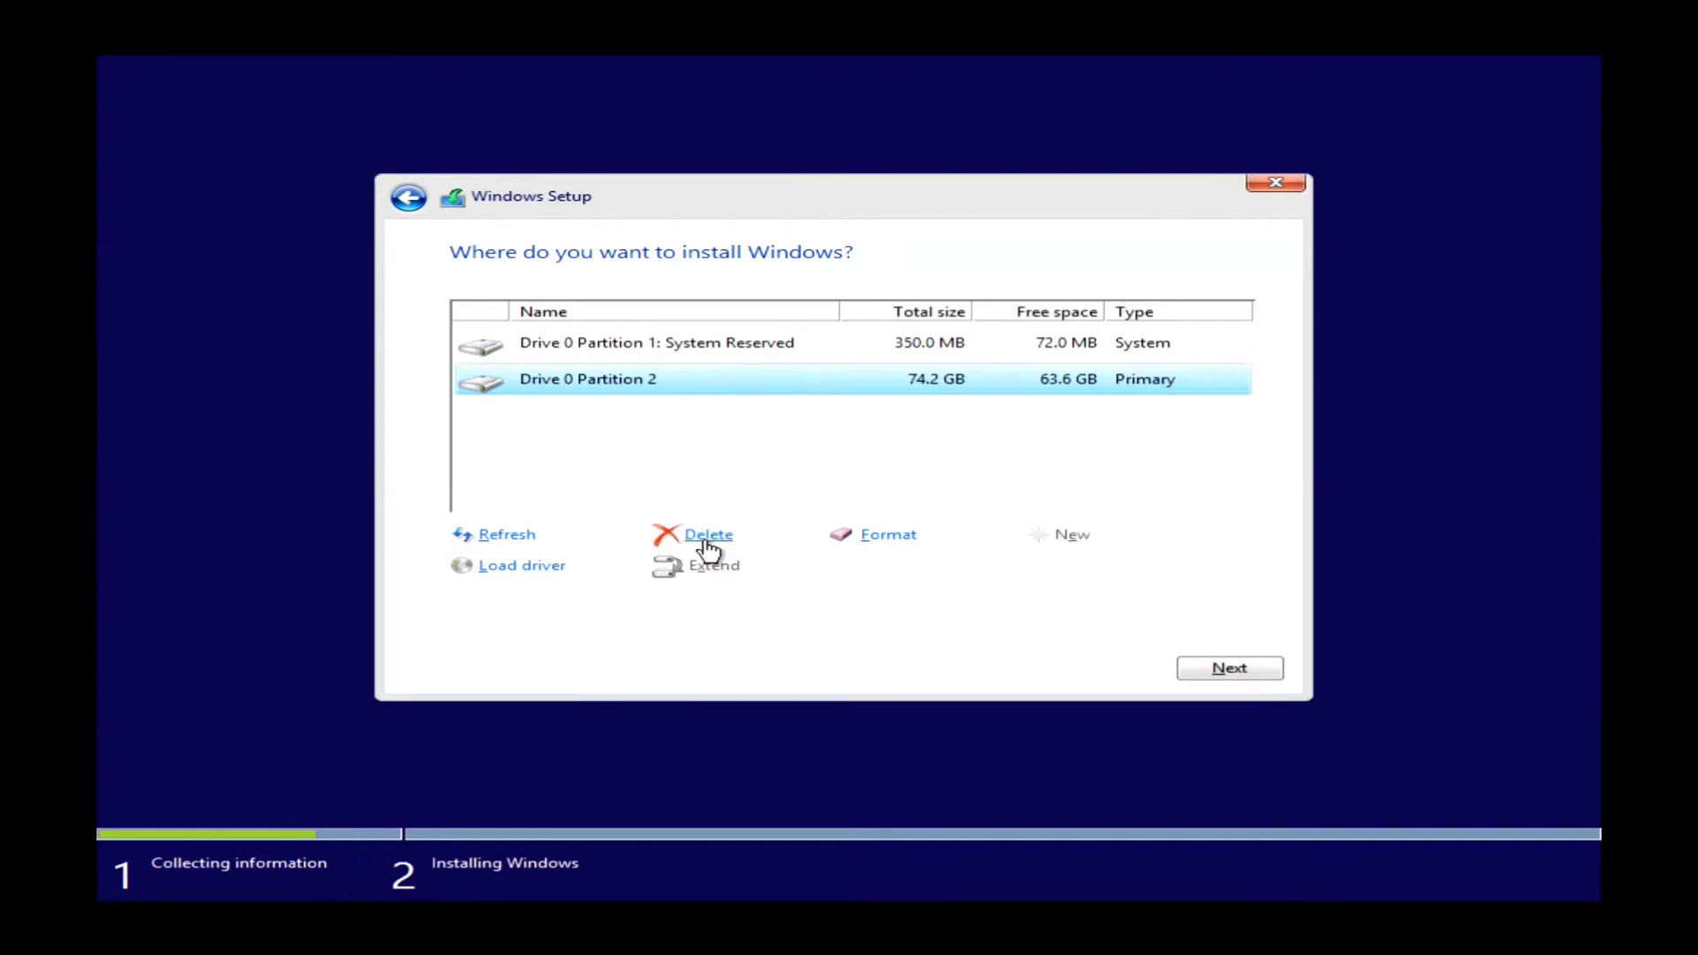
Step: Delete Partition 2 and System Reserved on Drive 0, then install onto the unallocated space
click(708, 539)
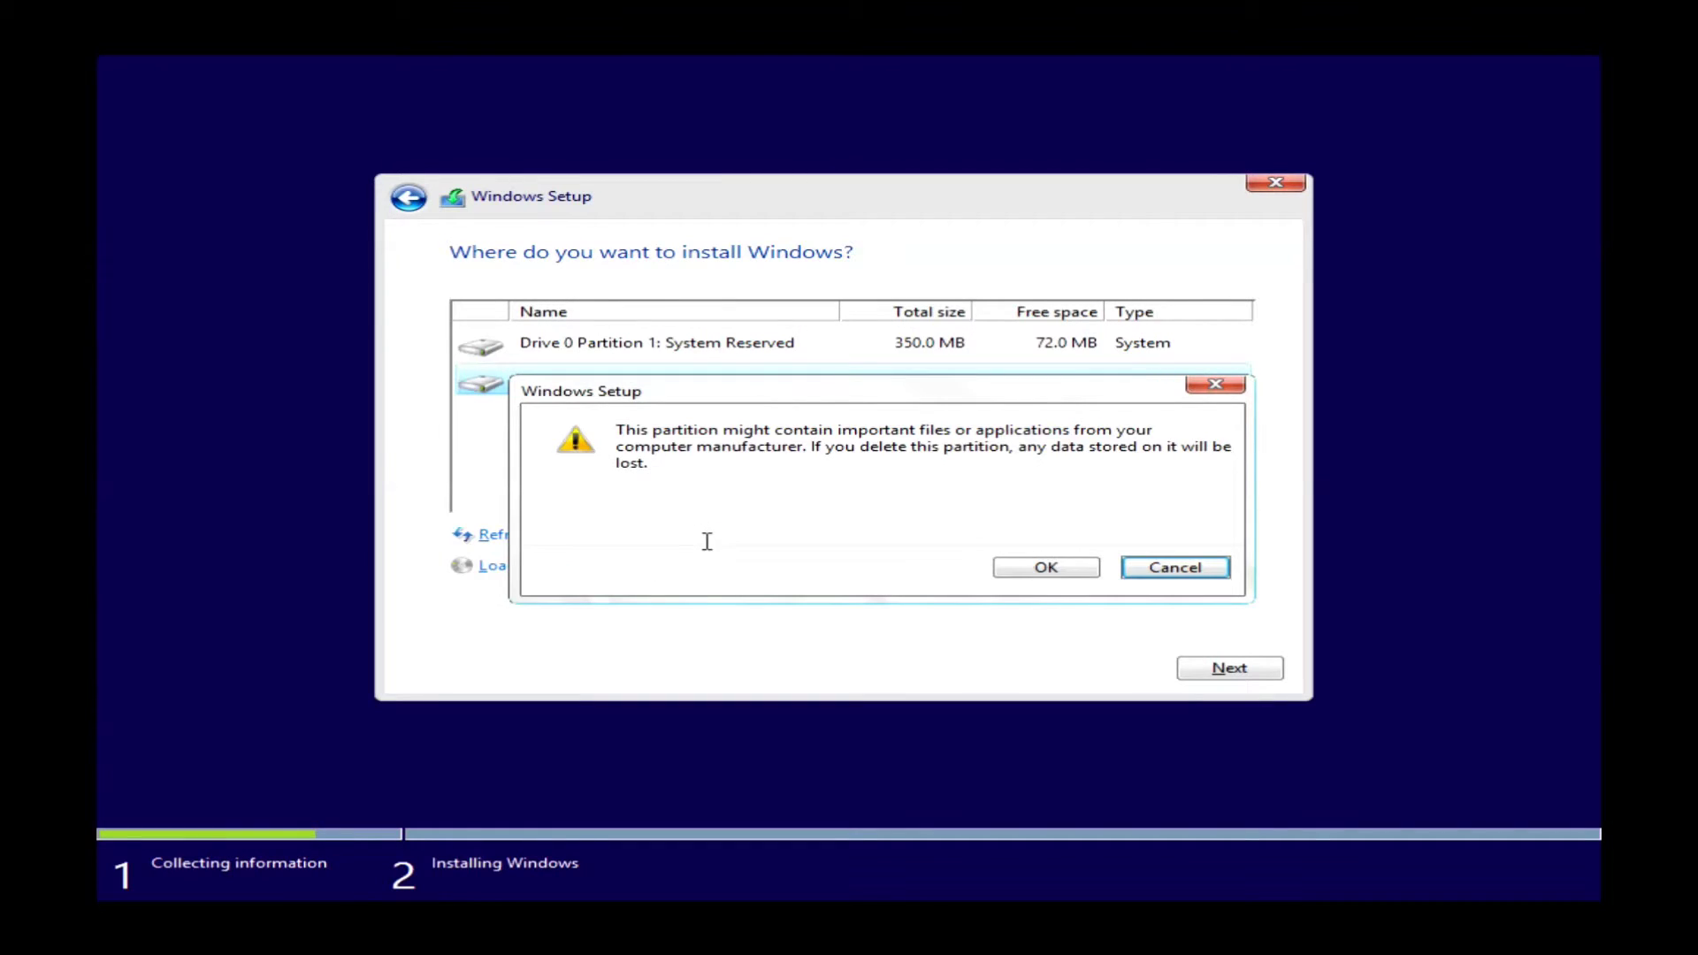
click(1067, 571)
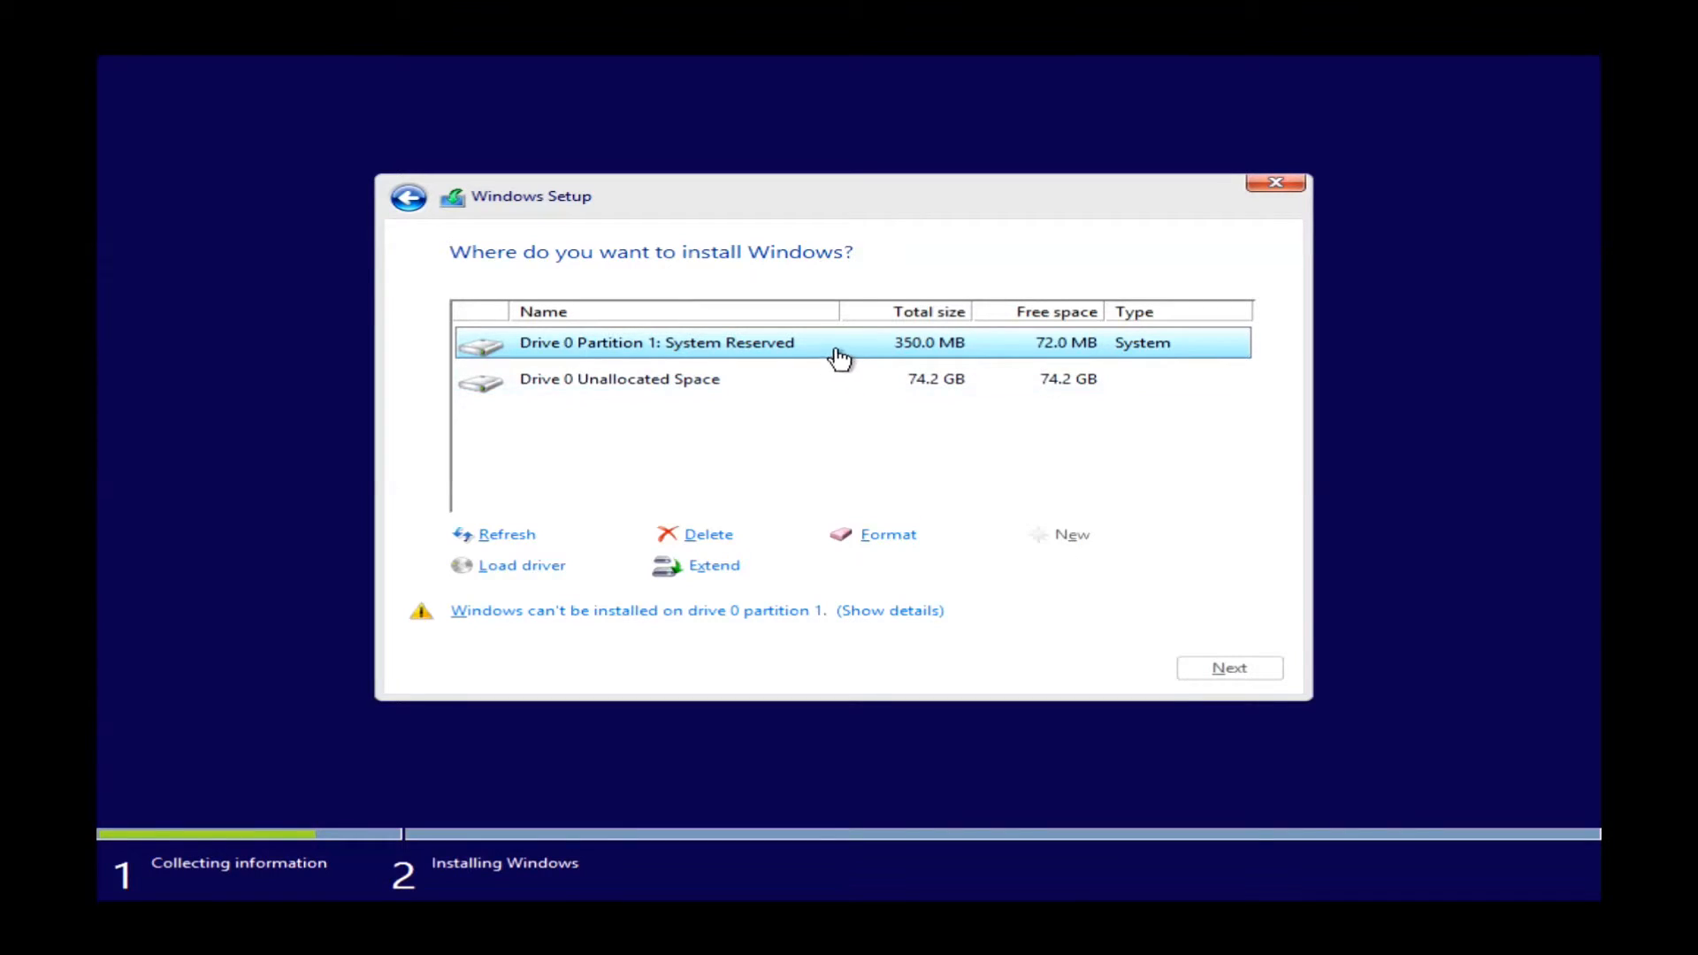
click(712, 534)
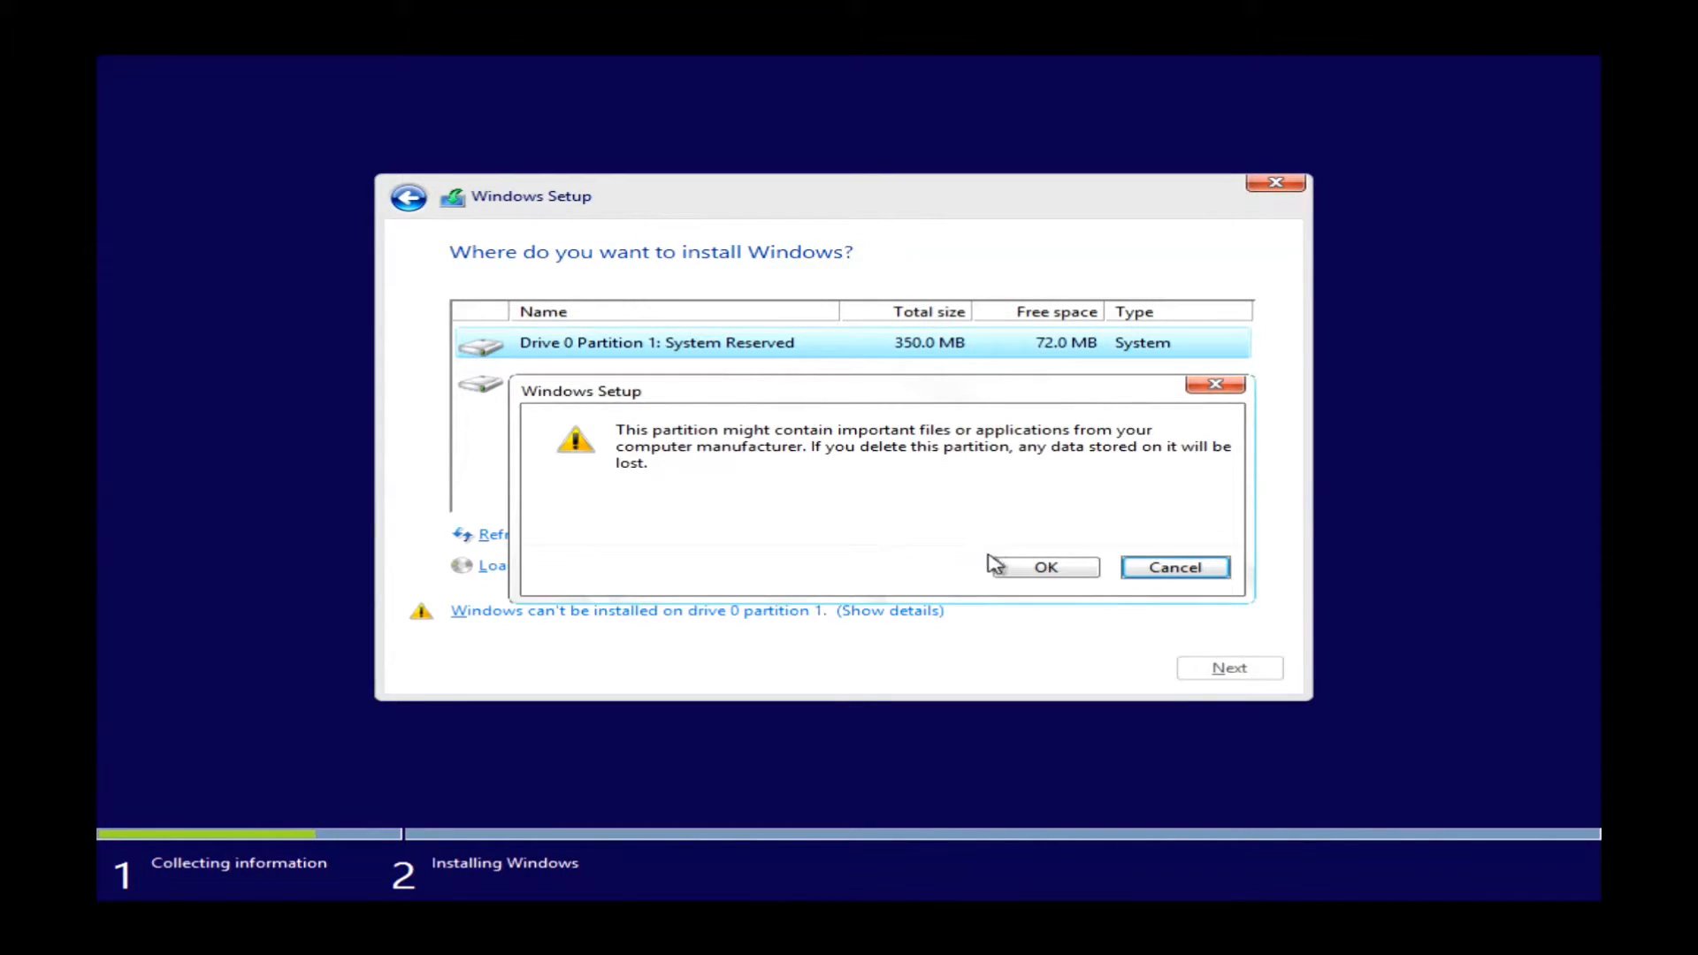
click(1046, 572)
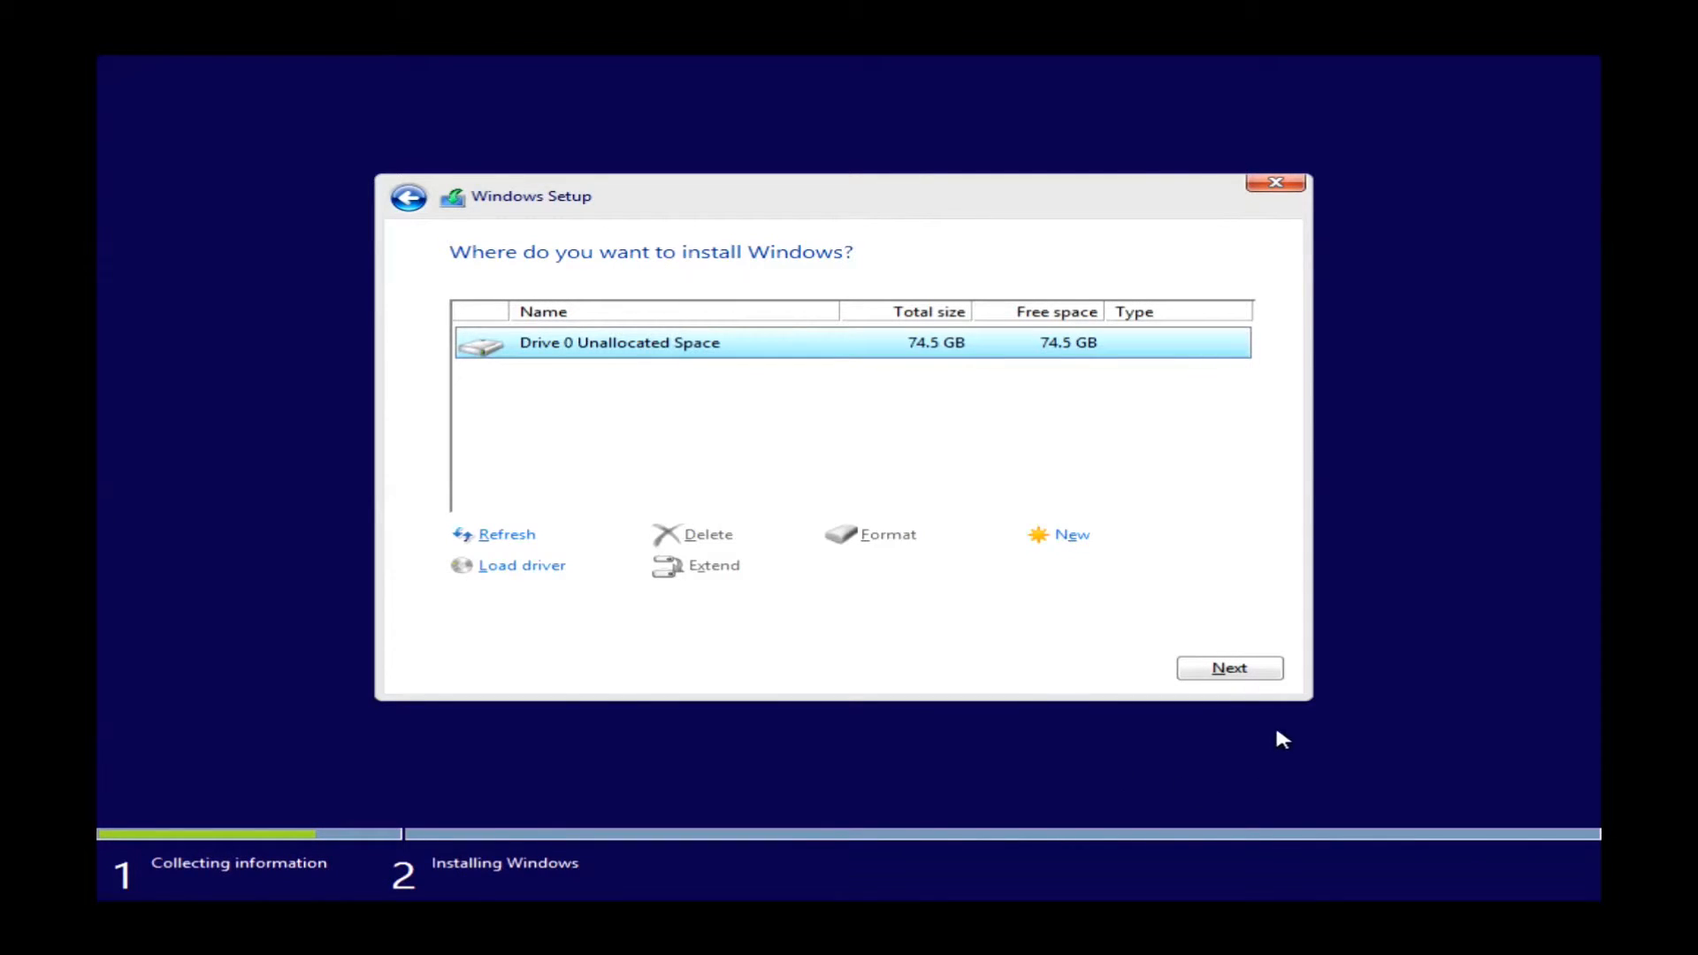
click(1228, 671)
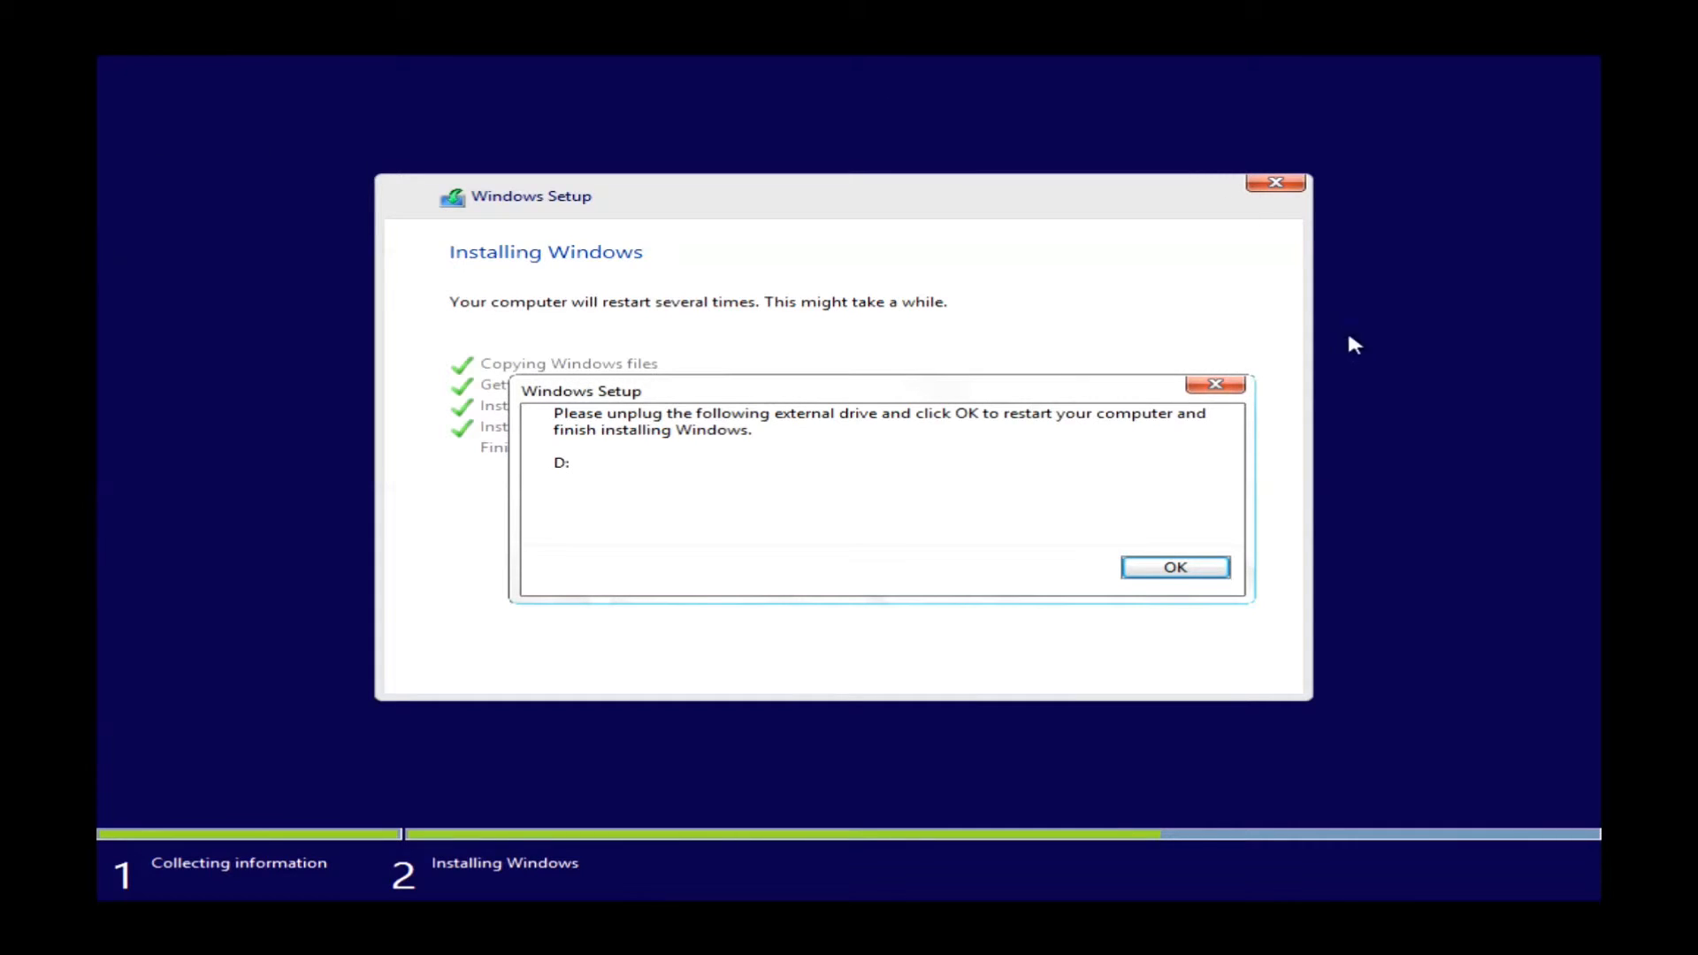
Step: Dismiss the notice to unplug external drive D: so the computer restarts
click(1177, 571)
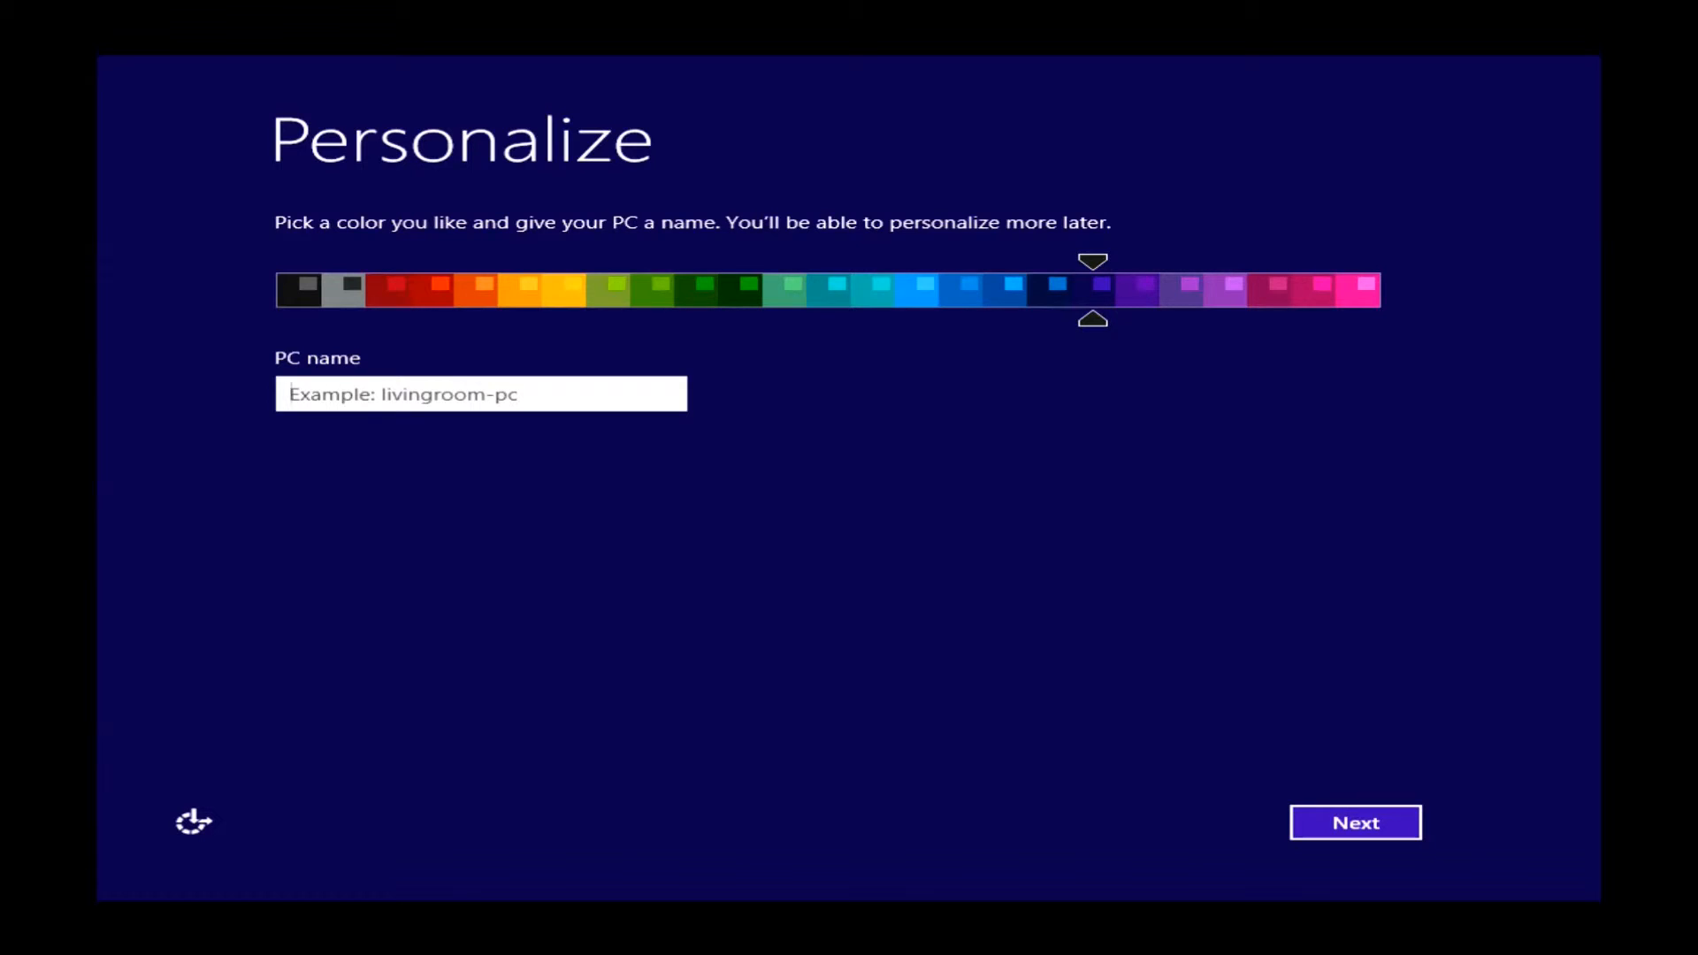
text(test)
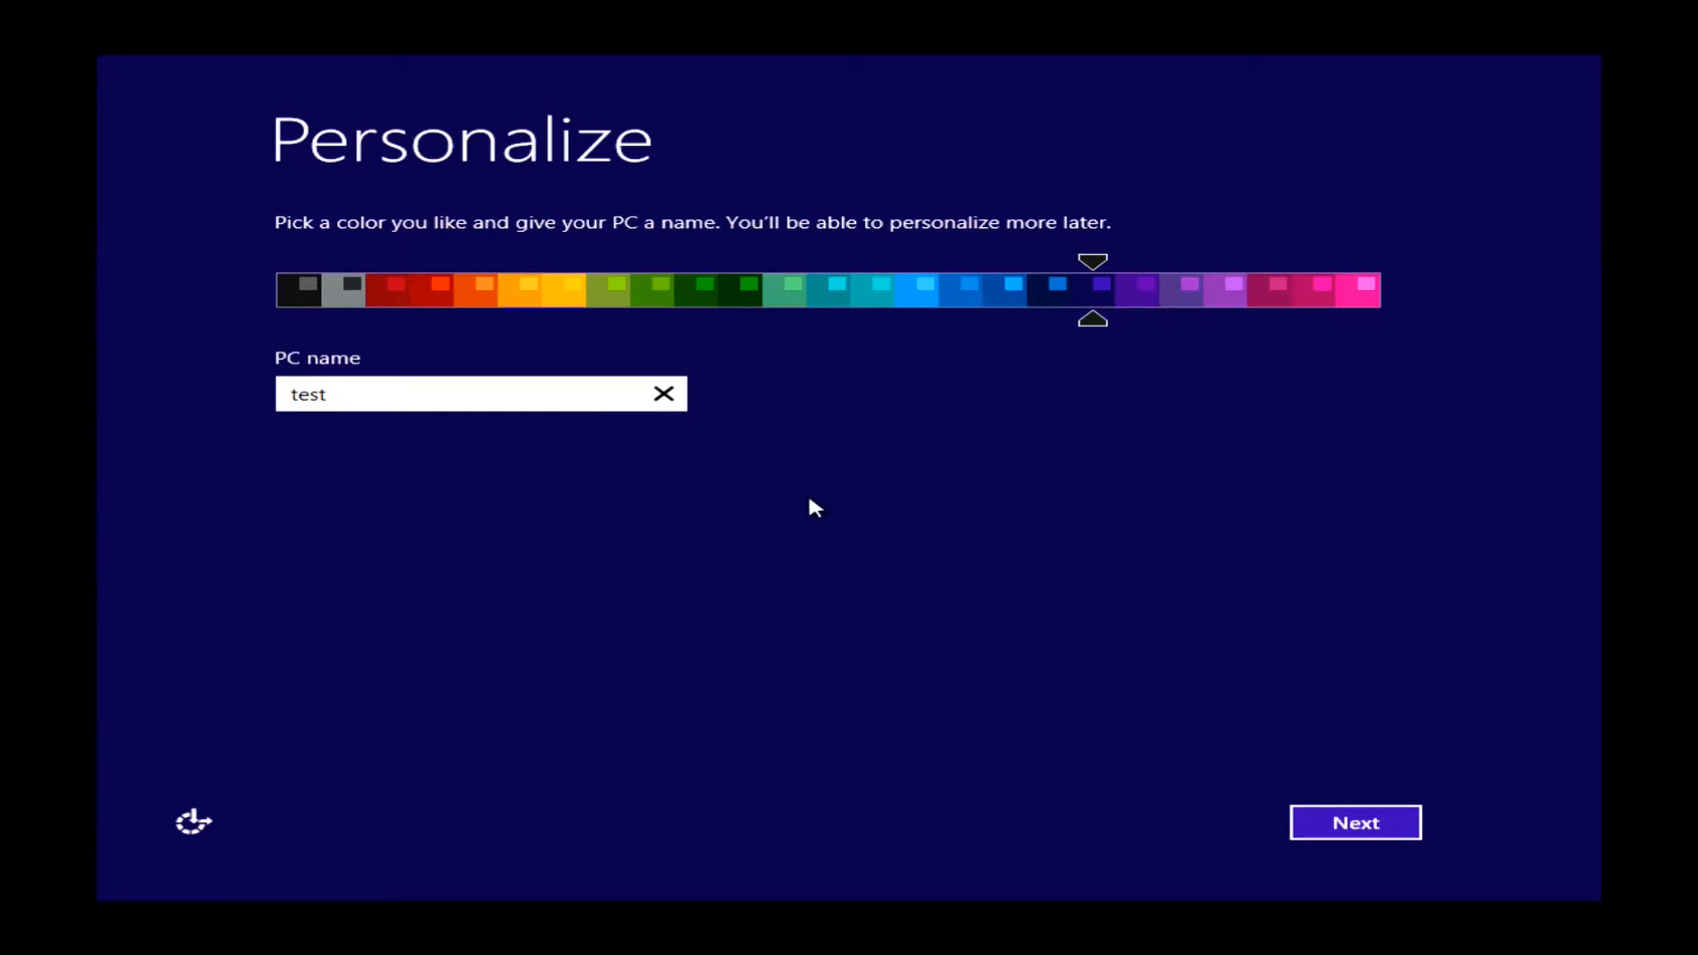
Step: Save the PC name 'test' and continue to the Get online screen
click(1384, 830)
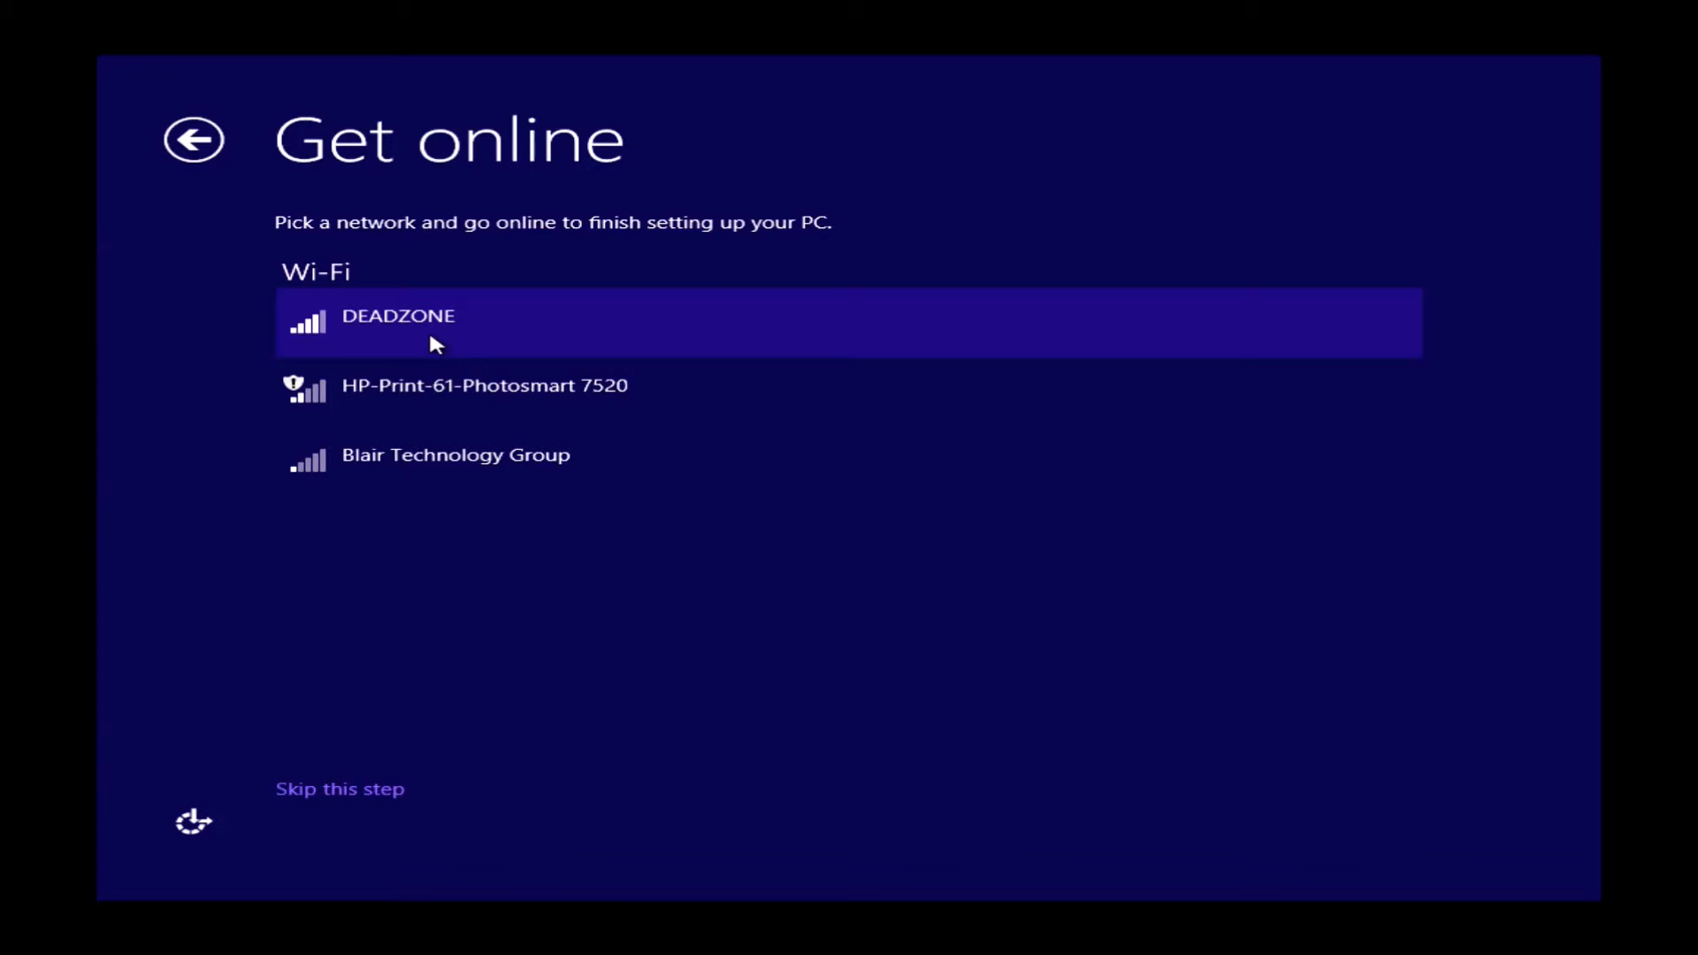
Step: Try the DEADZONE Wi-Fi network with a wrong key, then skip connecting to a network
click(434, 343)
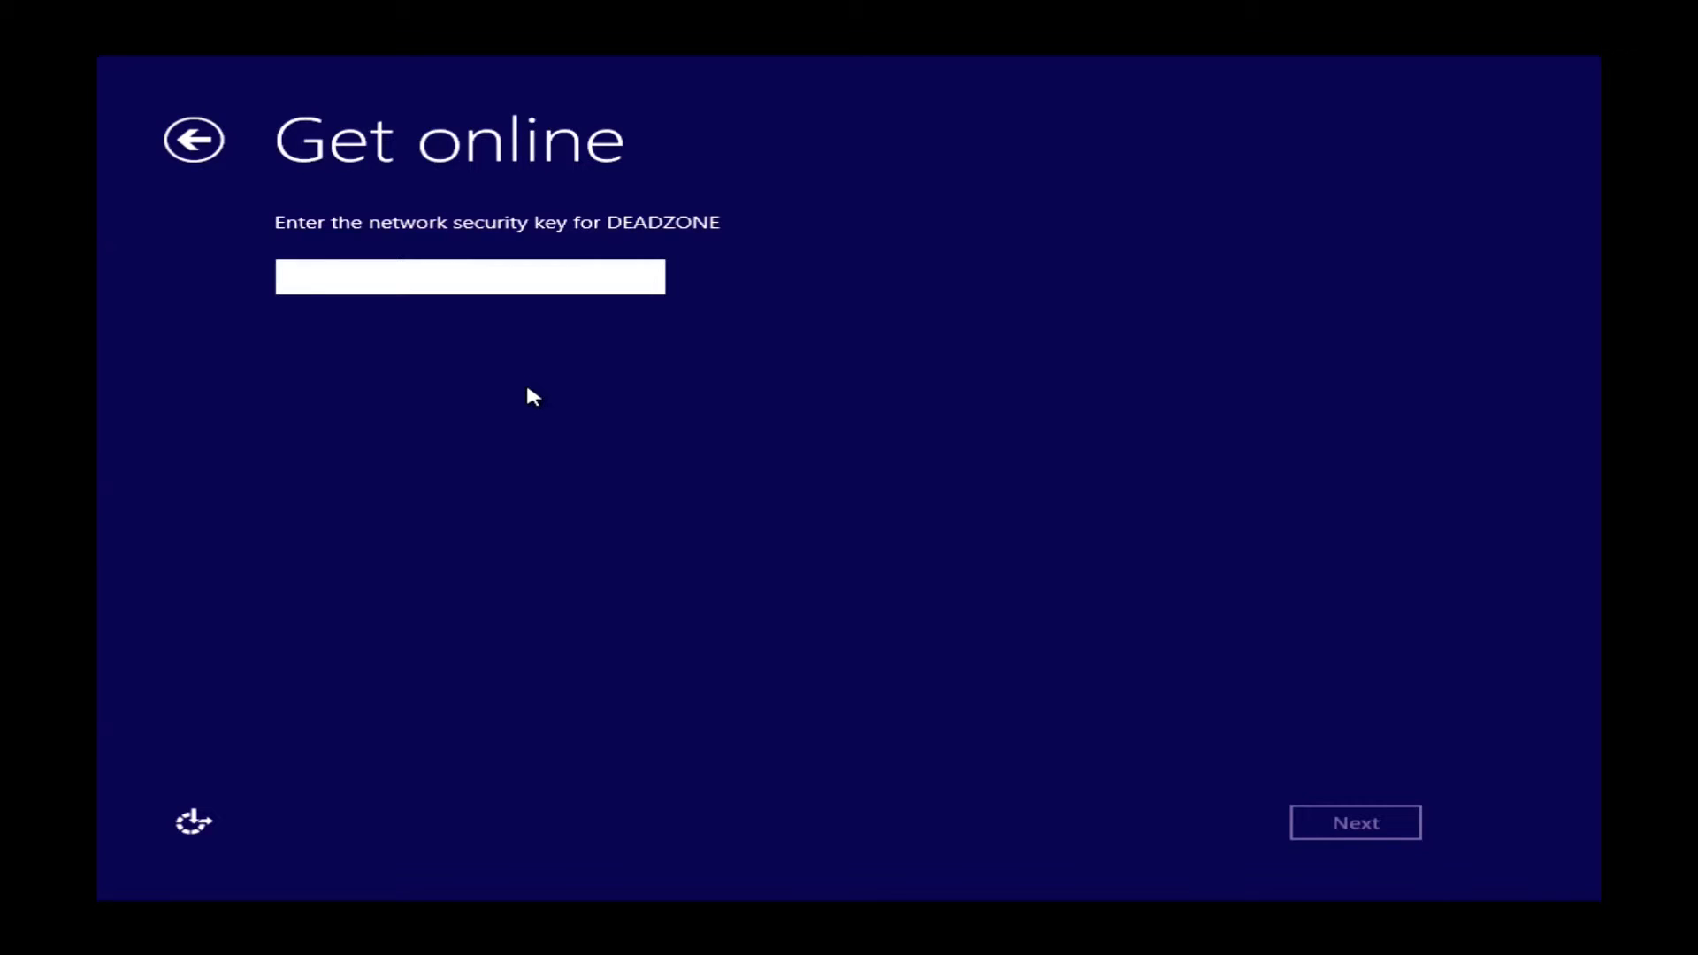
text(xxxxxxx)
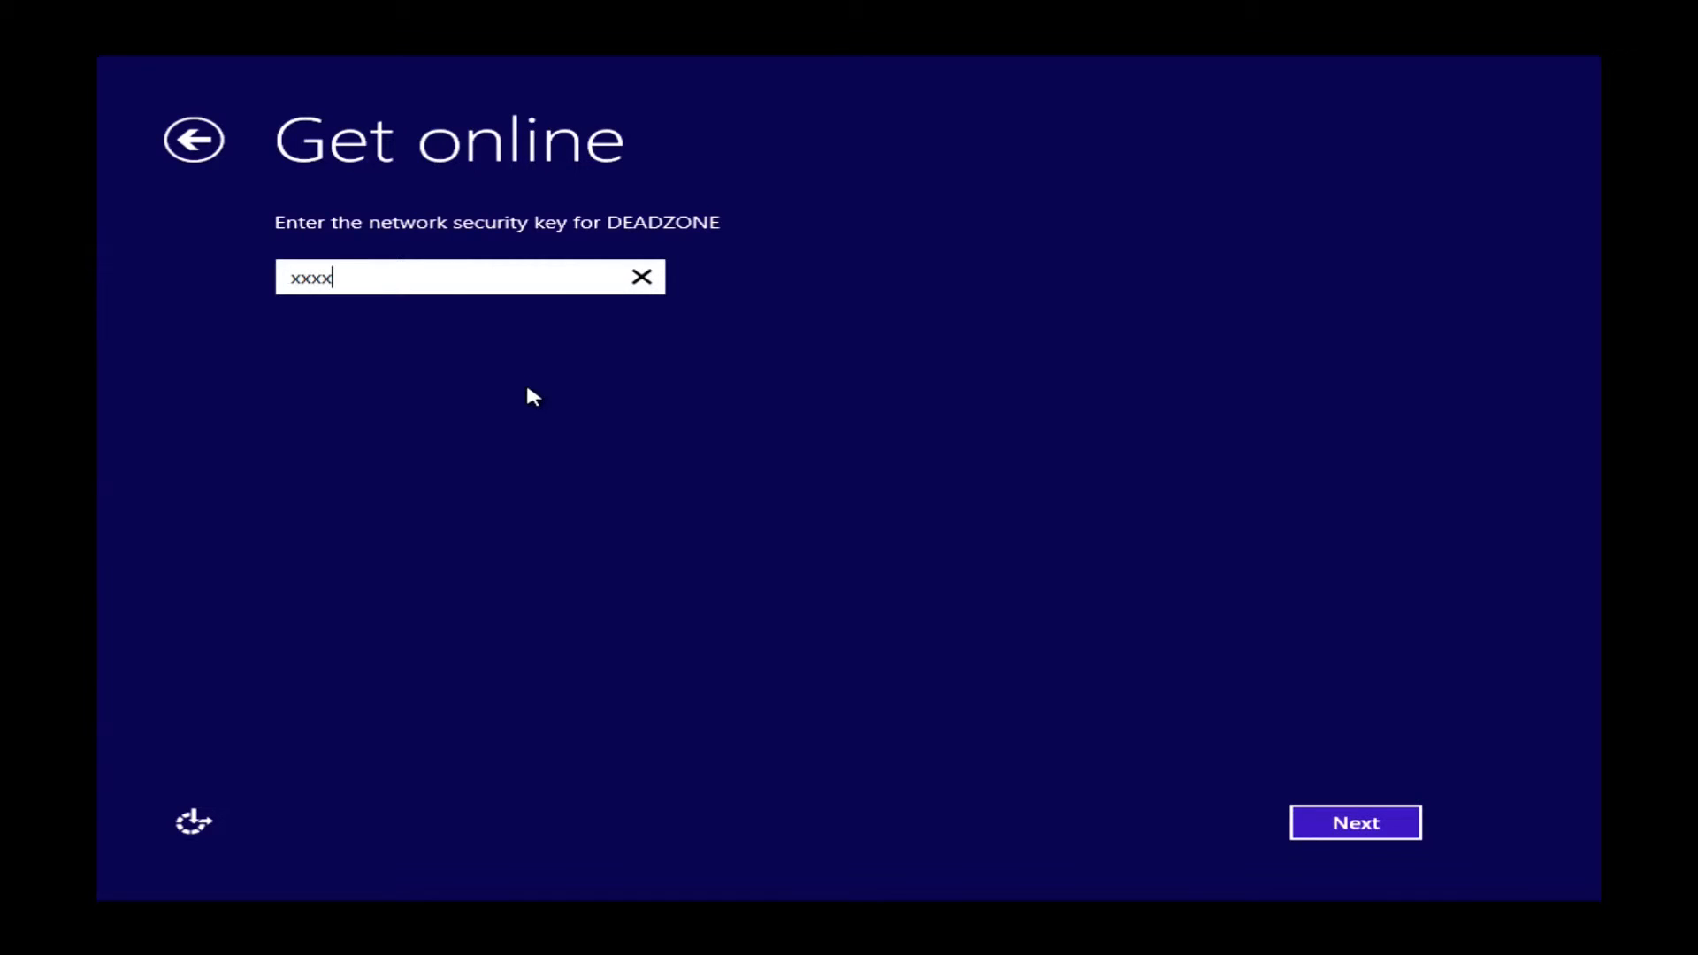
key(Return)
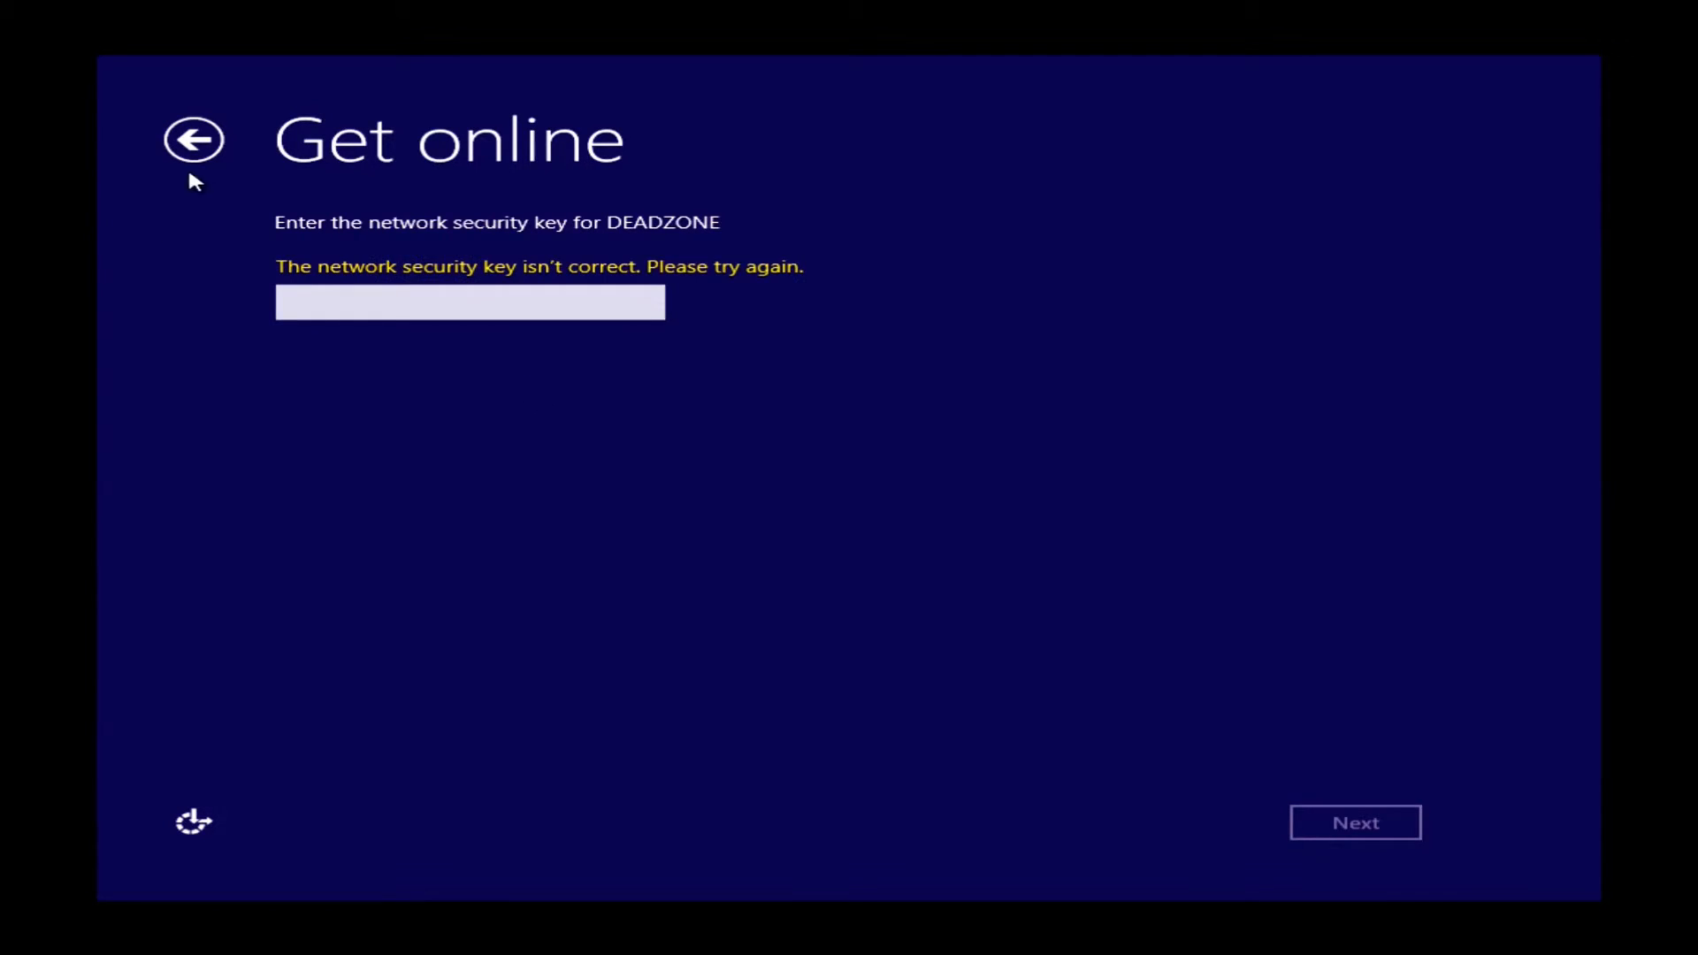
click(193, 140)
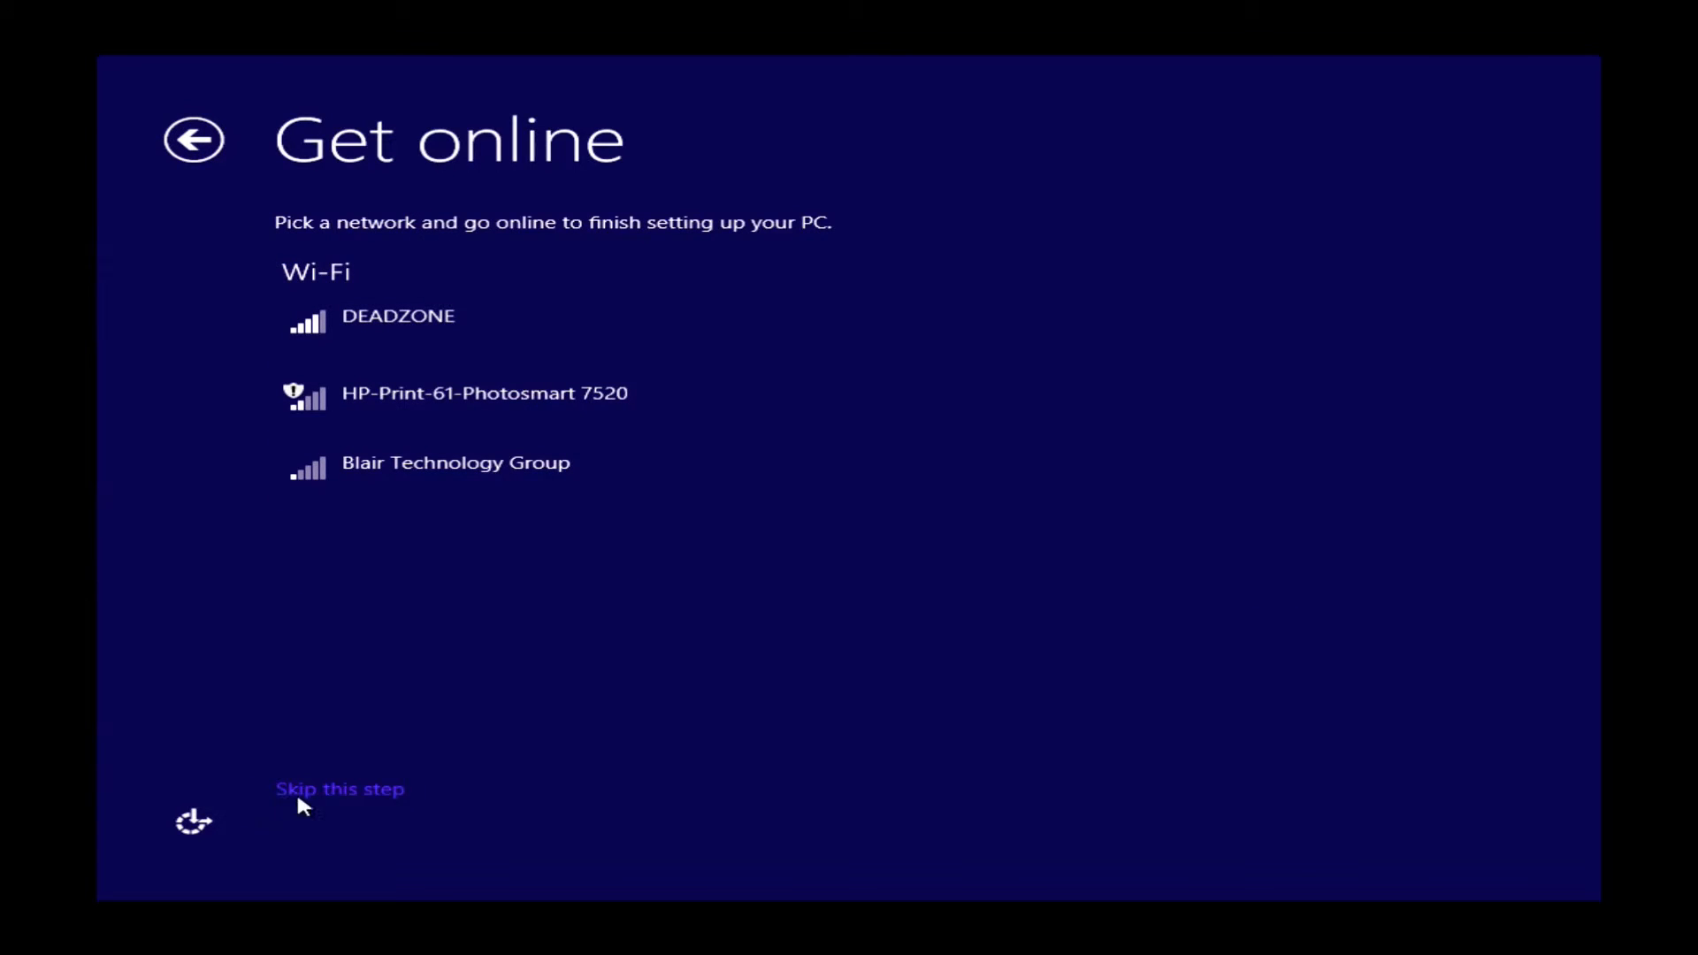
click(373, 790)
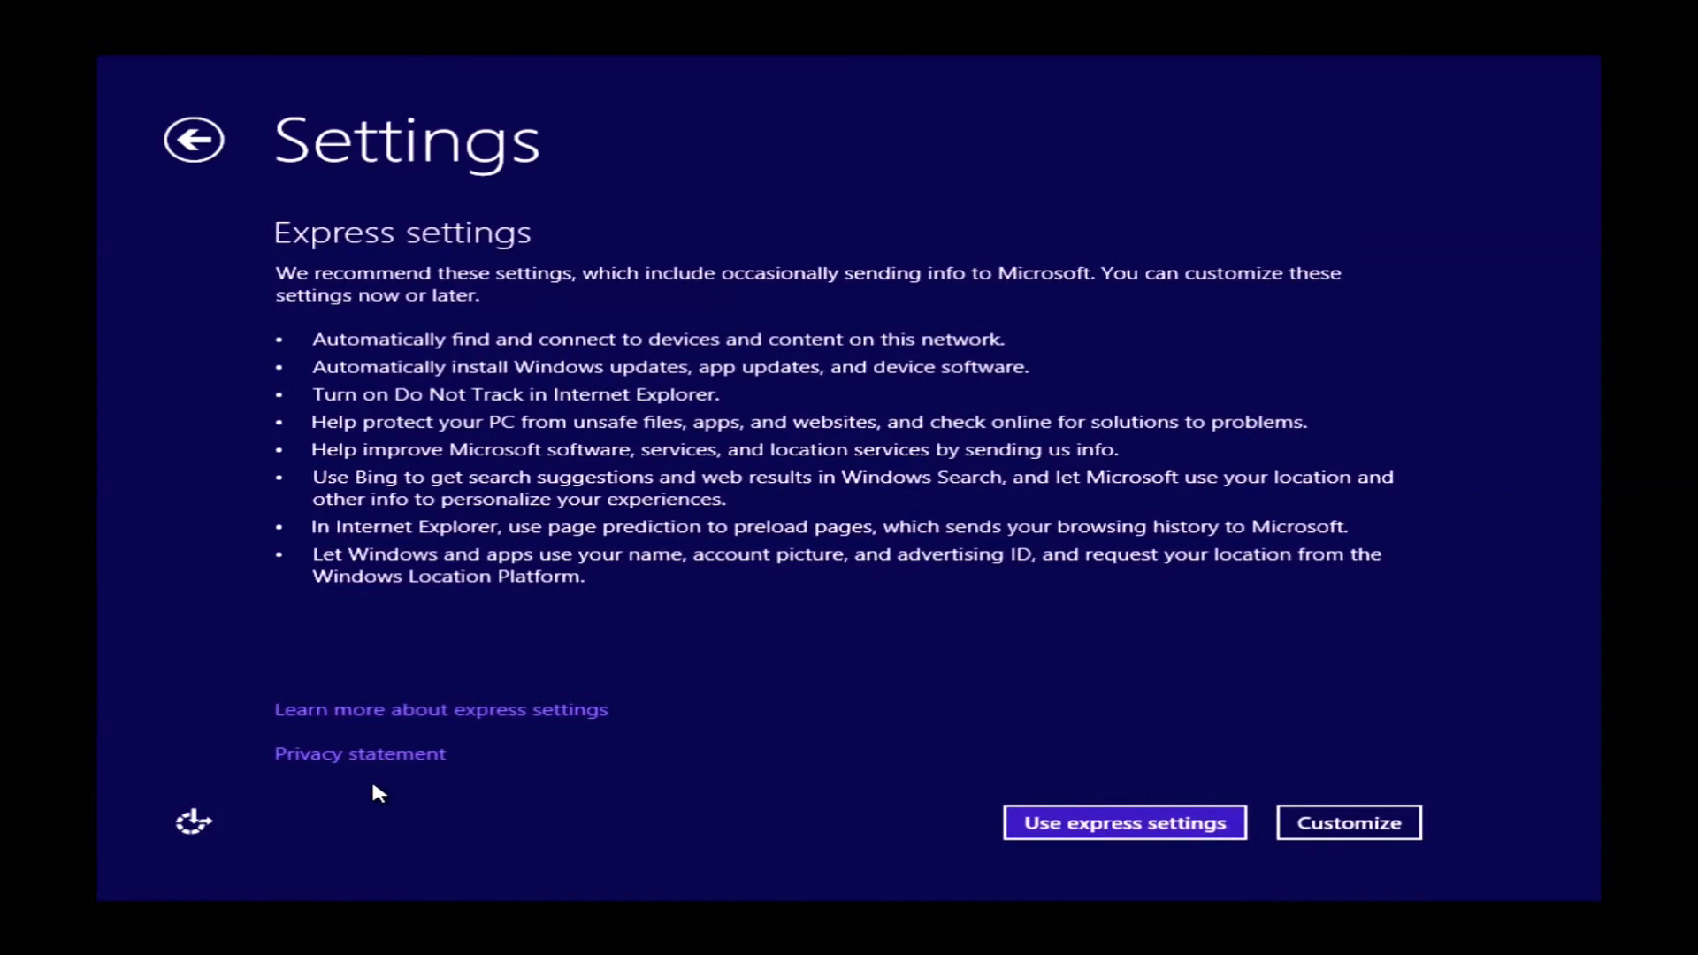
Step: Accept the recommended express settings, reaching the Your account screen
click(1072, 833)
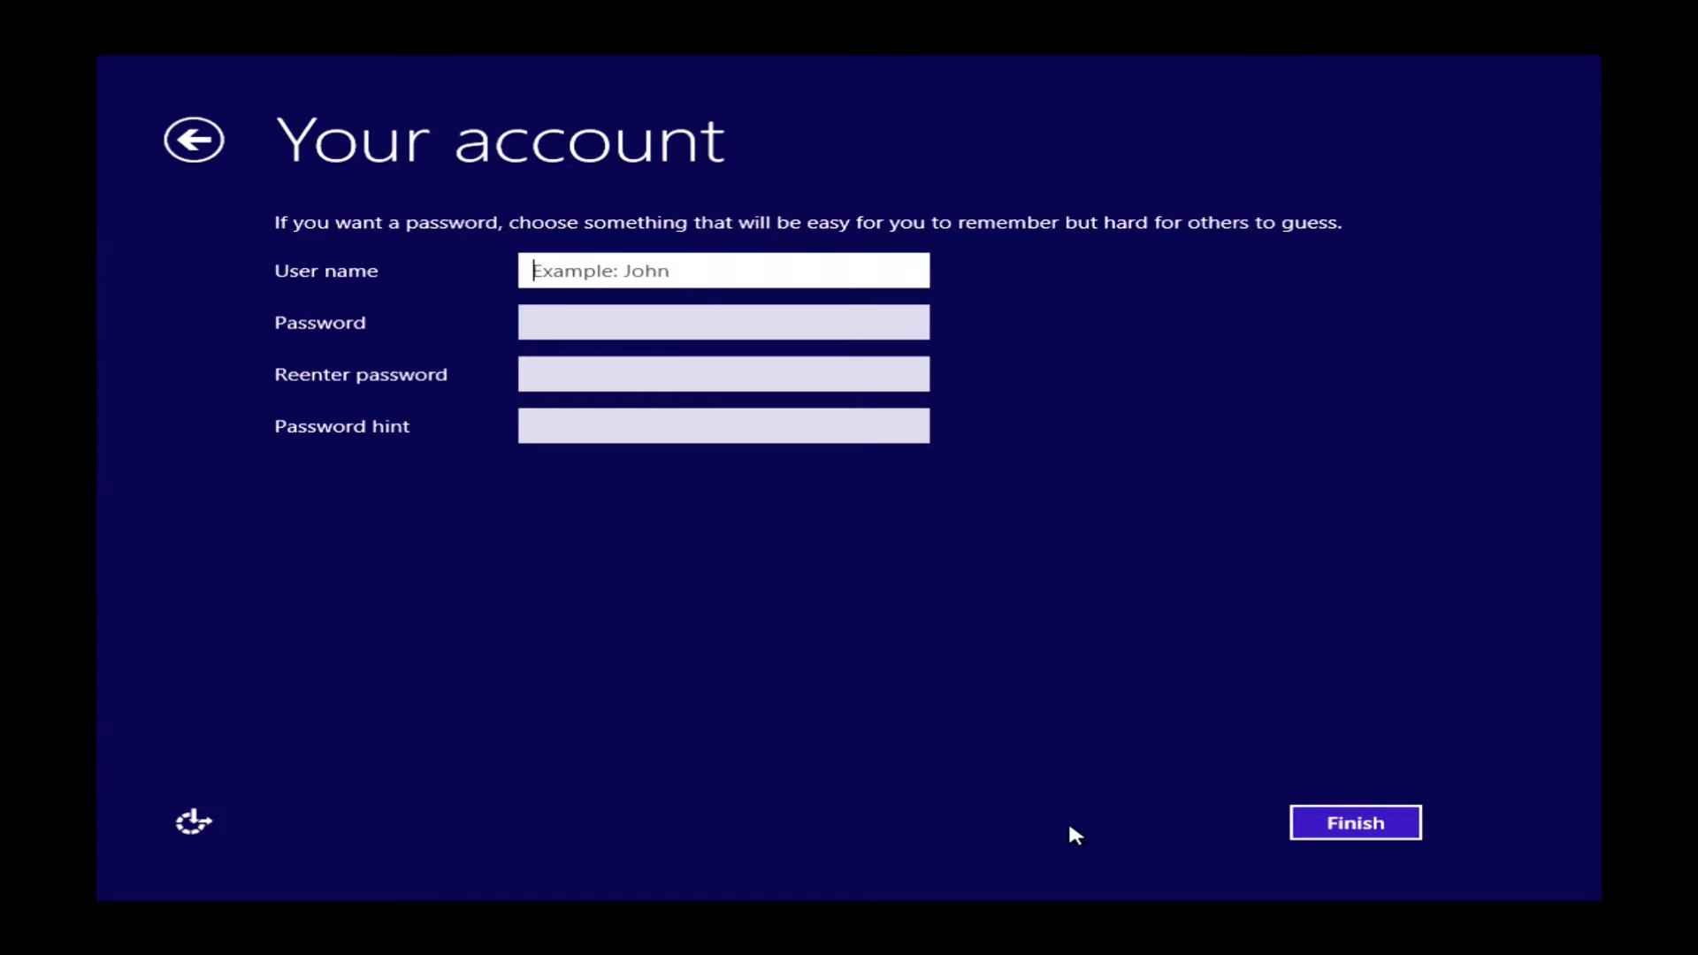
text(tes)
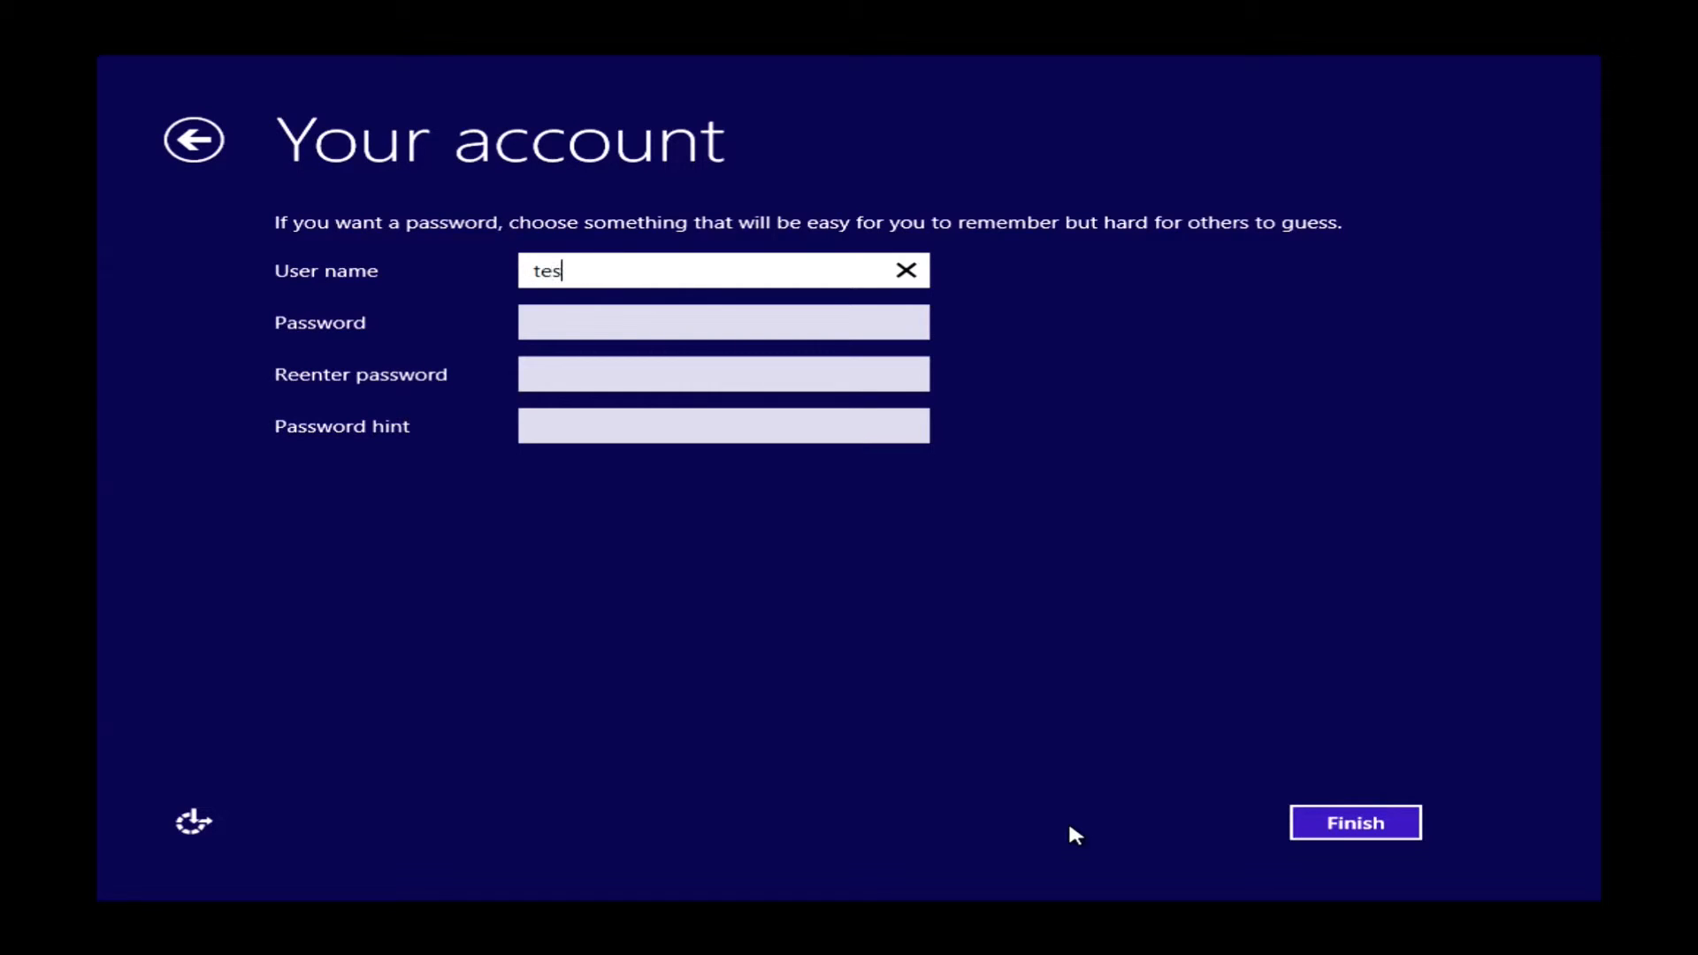
text(t1)
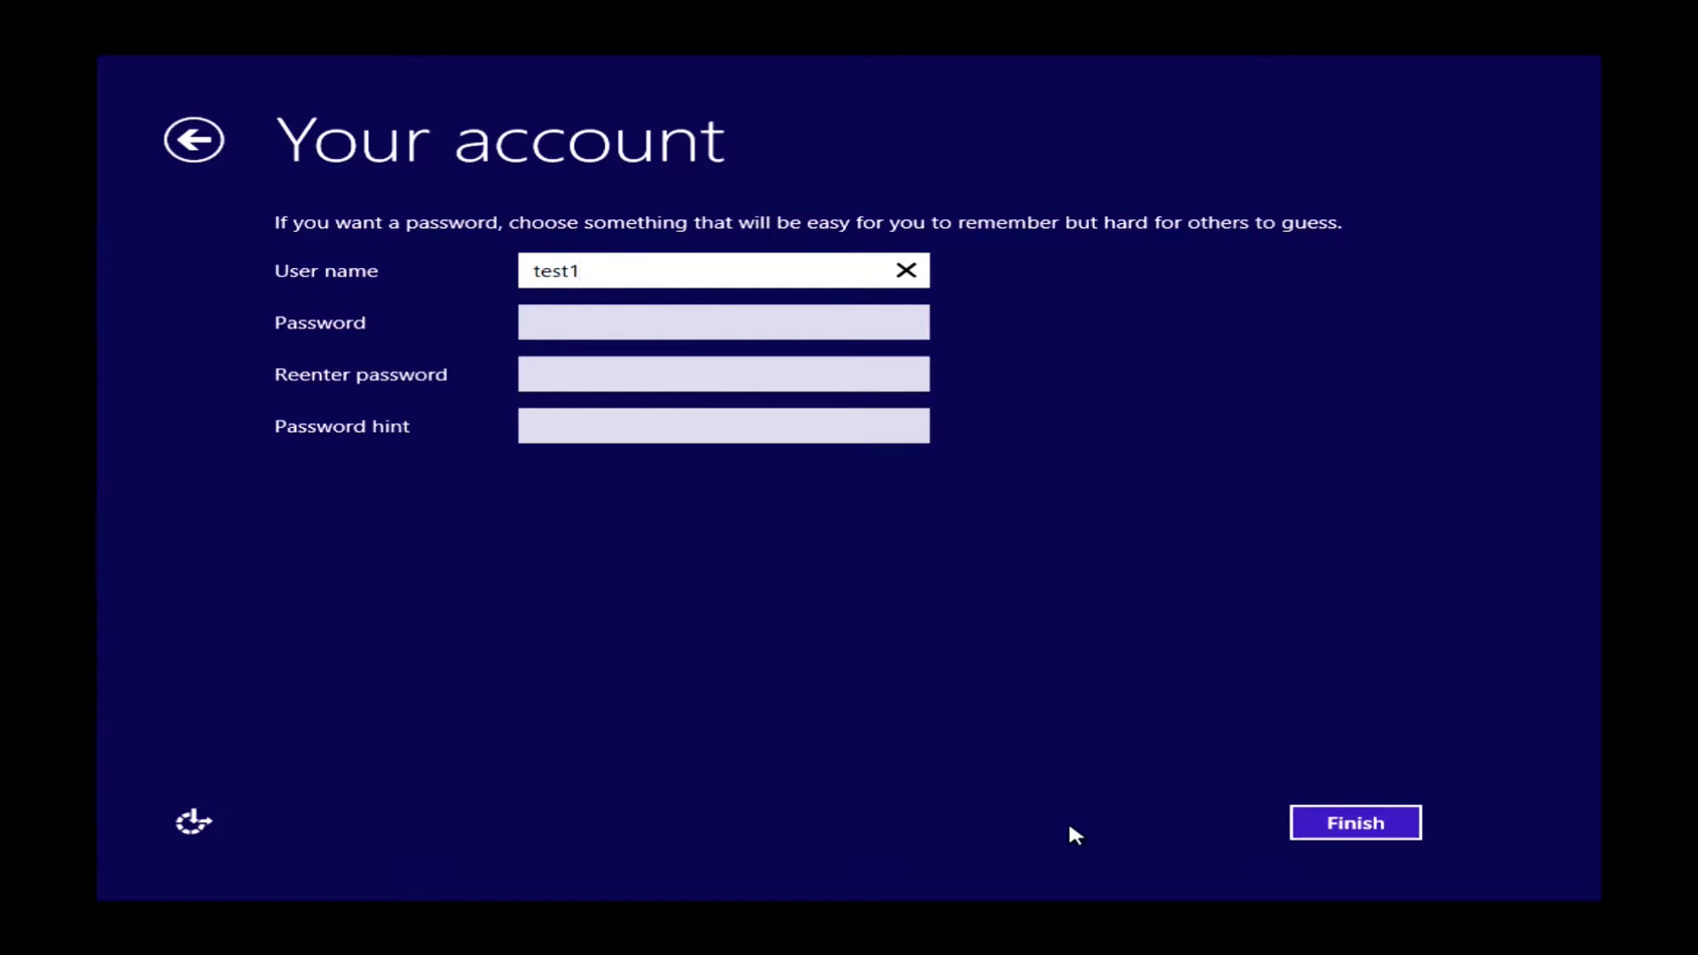